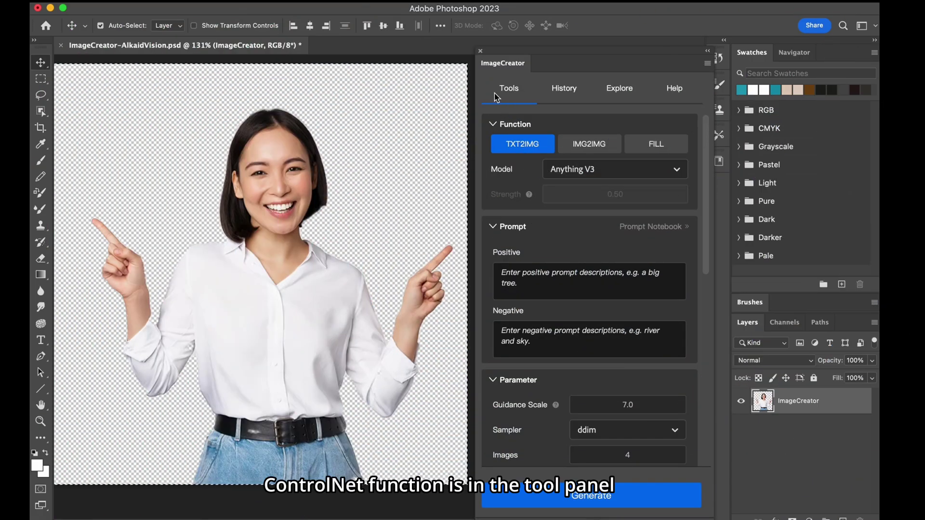
Check the base model list in the ControlNet settings, keeping Anything V3.
drag(701, 201, 724, 329)
click(540, 278)
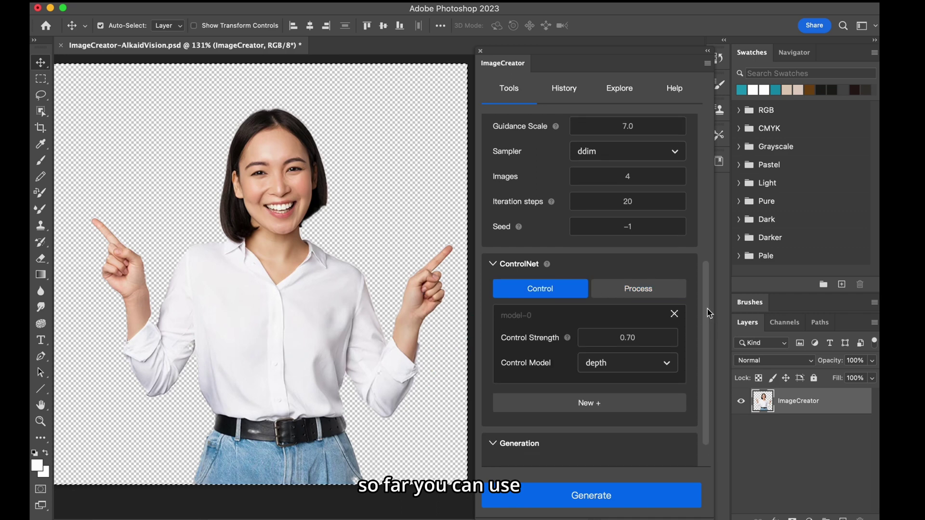
scroll(674, 241, up, 6)
click(681, 166)
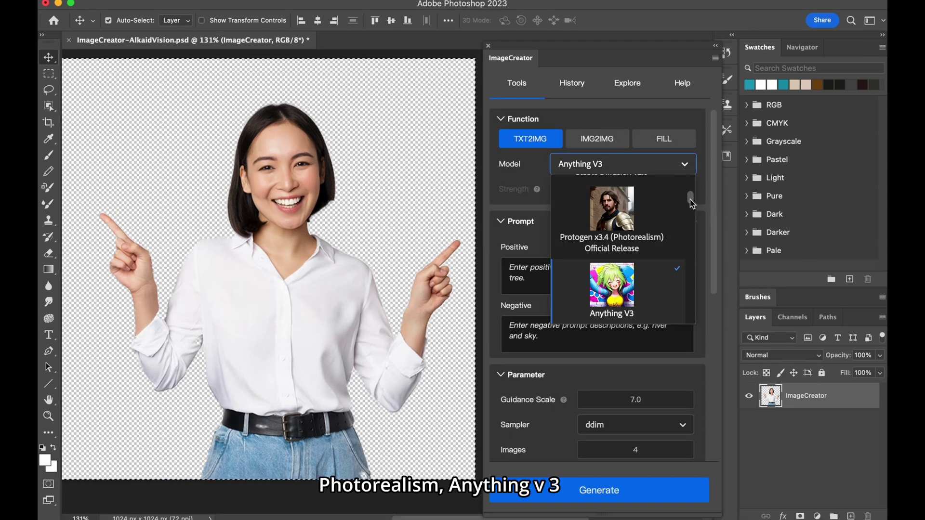
drag(689, 200, 688, 180)
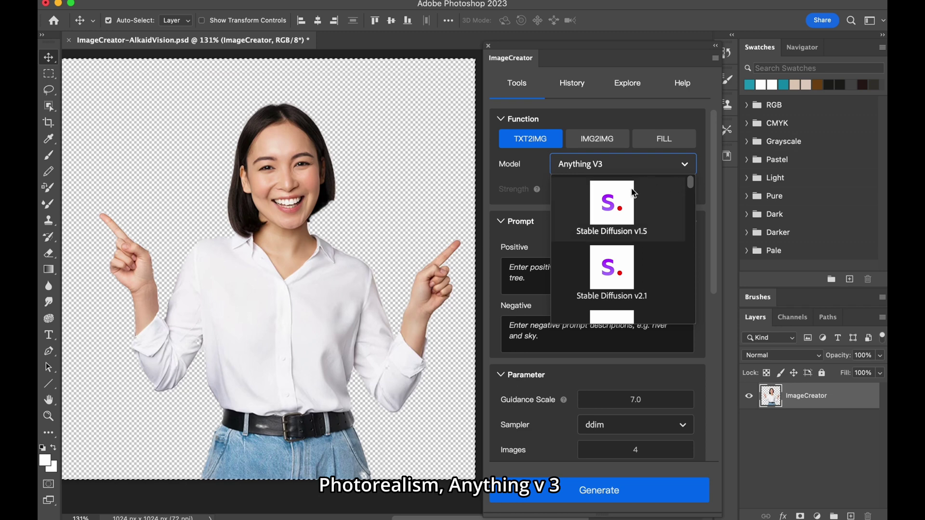
click(684, 164)
scroll(717, 183, down, 2)
scroll(717, 189, down, 5)
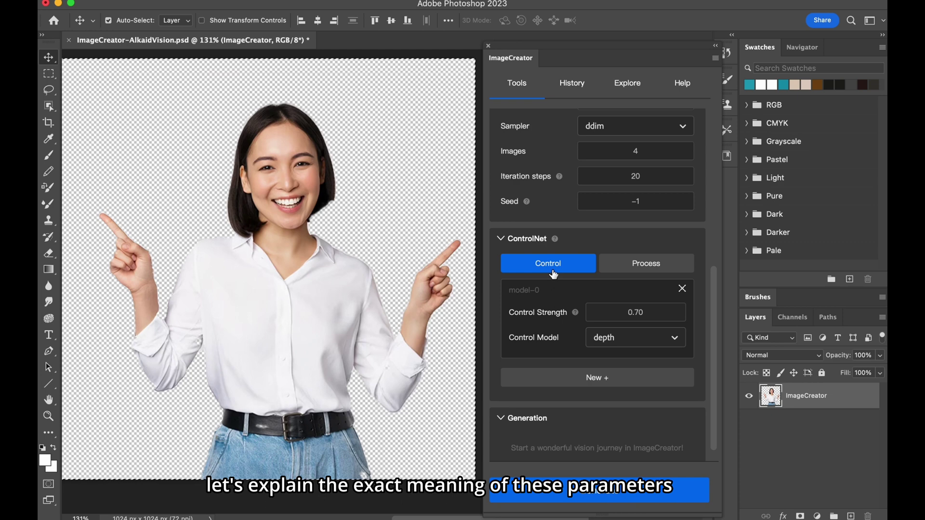
click(634, 267)
click(536, 264)
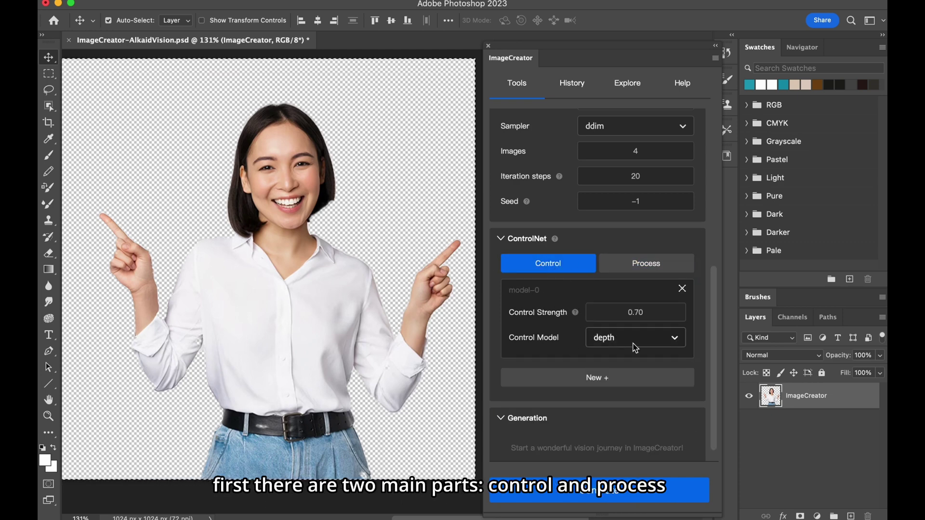
Review the control model list, keeping the depth model selected.
click(674, 338)
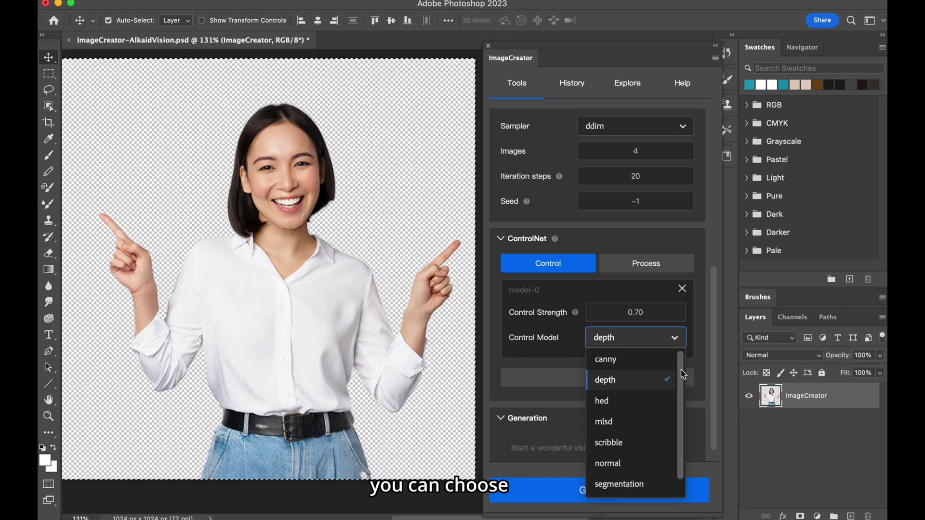
scroll(679, 406, down, 1)
scroll(677, 406, up, 1)
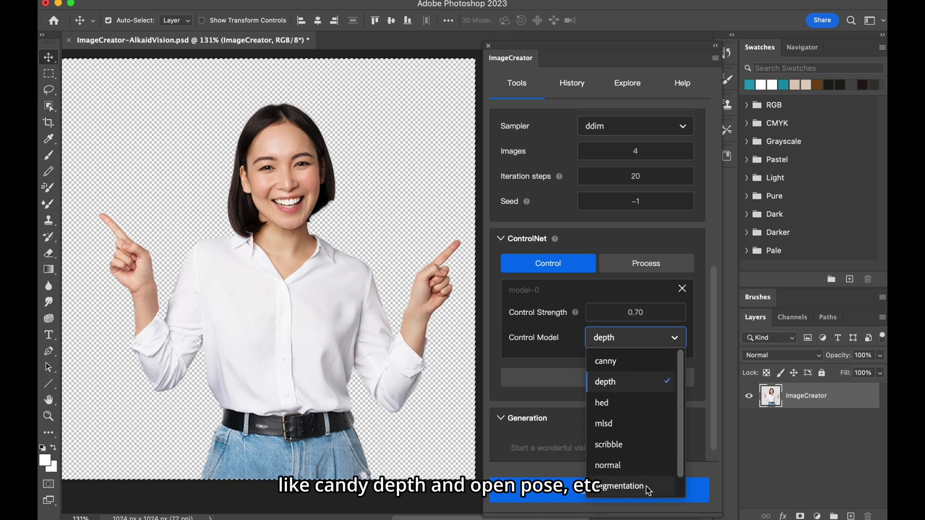
scroll(680, 491, down, 1)
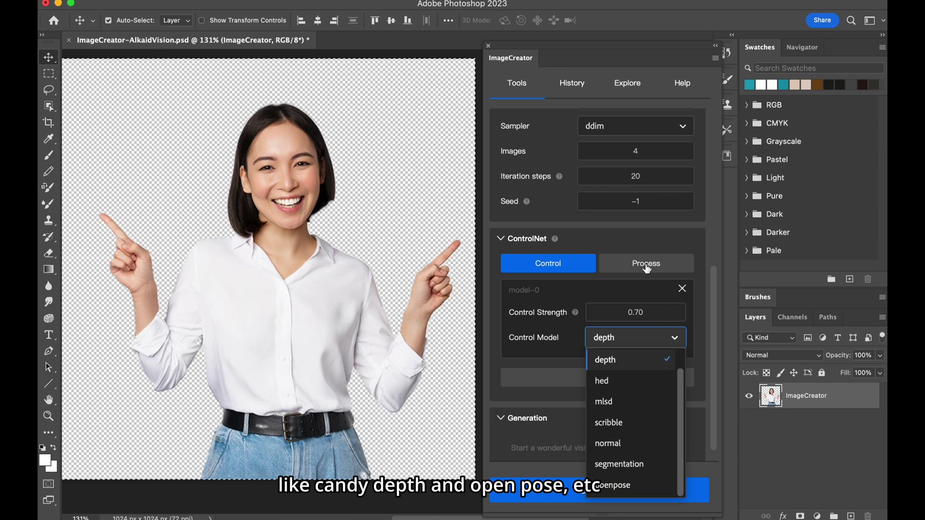
click(659, 312)
Try Control Strength values 0.10 and 1.00, then settle on 0.70.
click(659, 312)
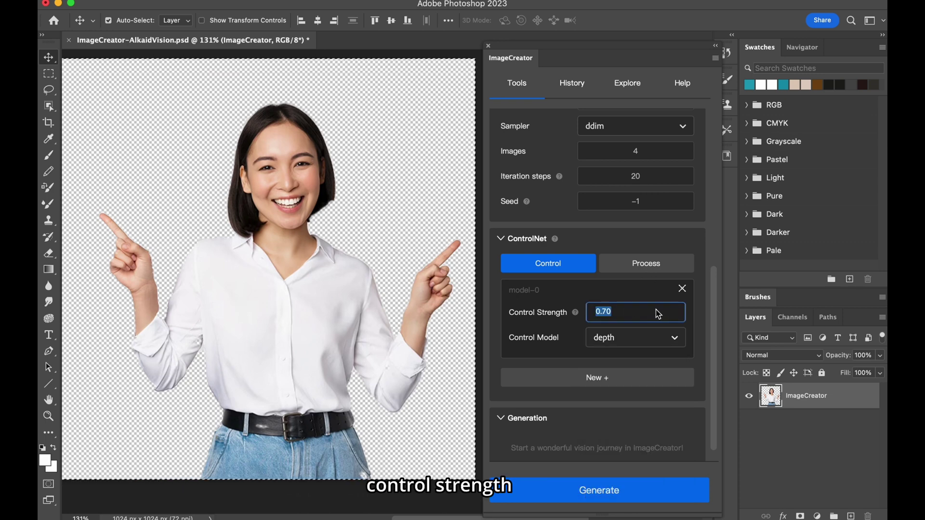
text(0.1)
key(Return)
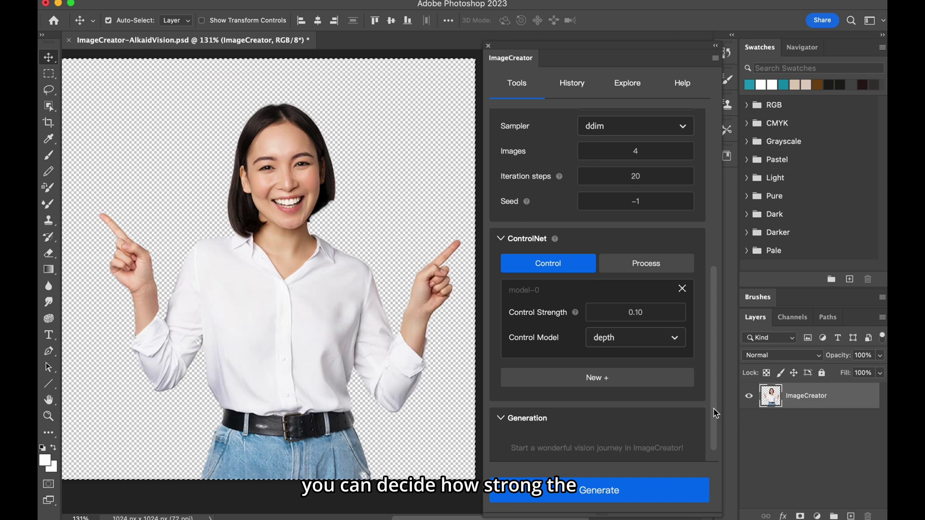
click(651, 314)
text(0)
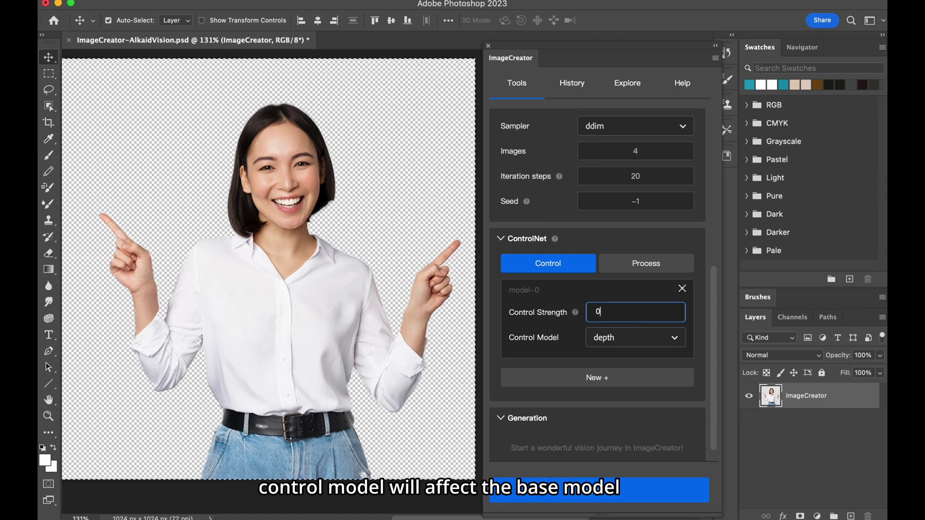
key(Return)
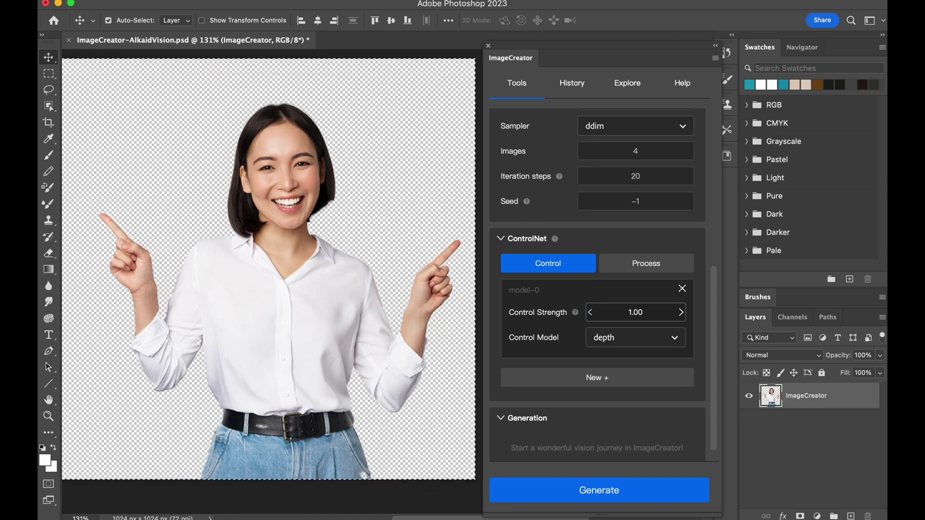
click(647, 316)
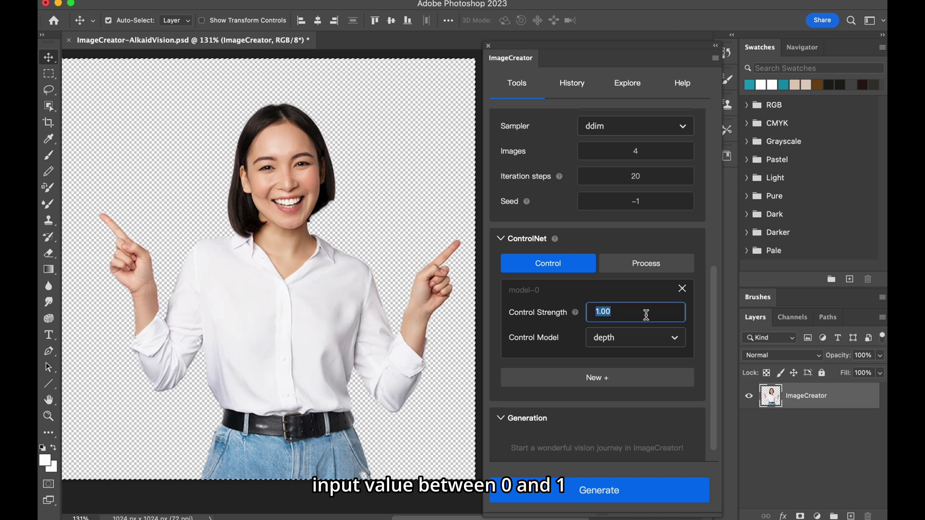
text(0.7)
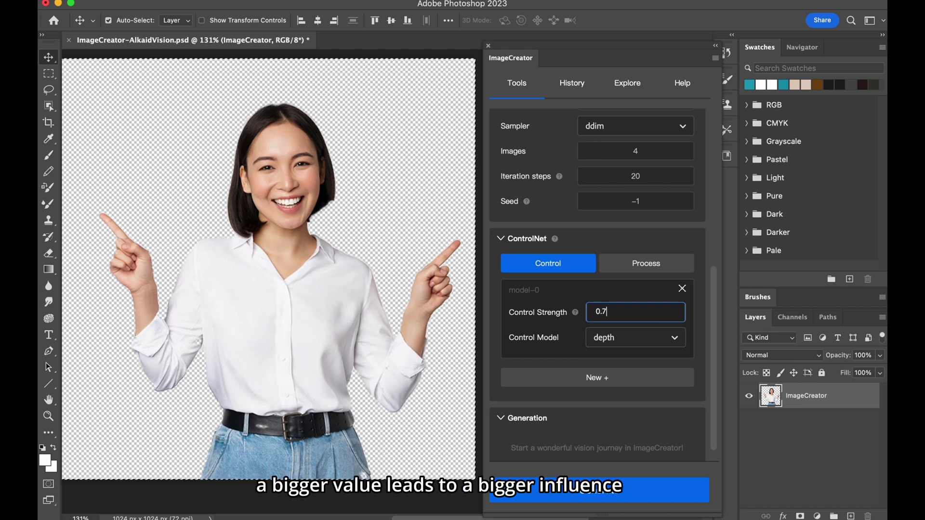
key(Return)
click(661, 269)
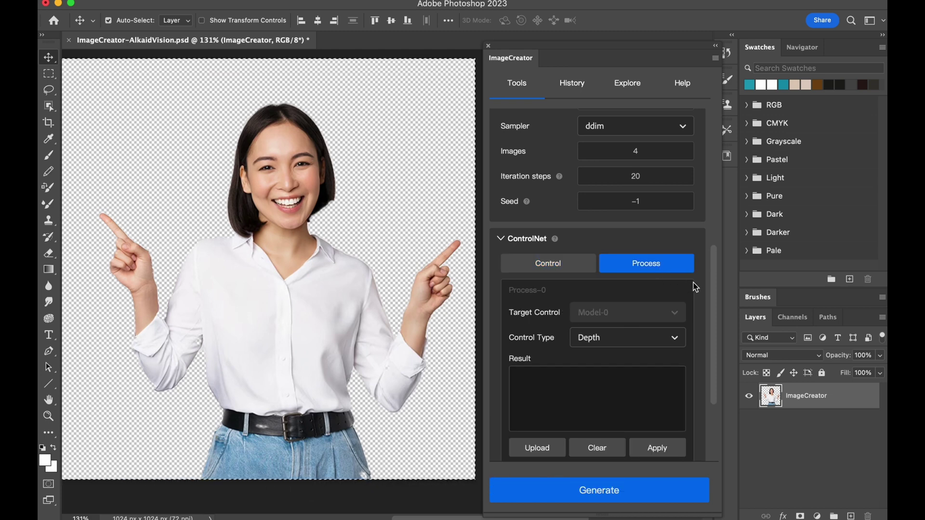
drag(712, 278, 716, 314)
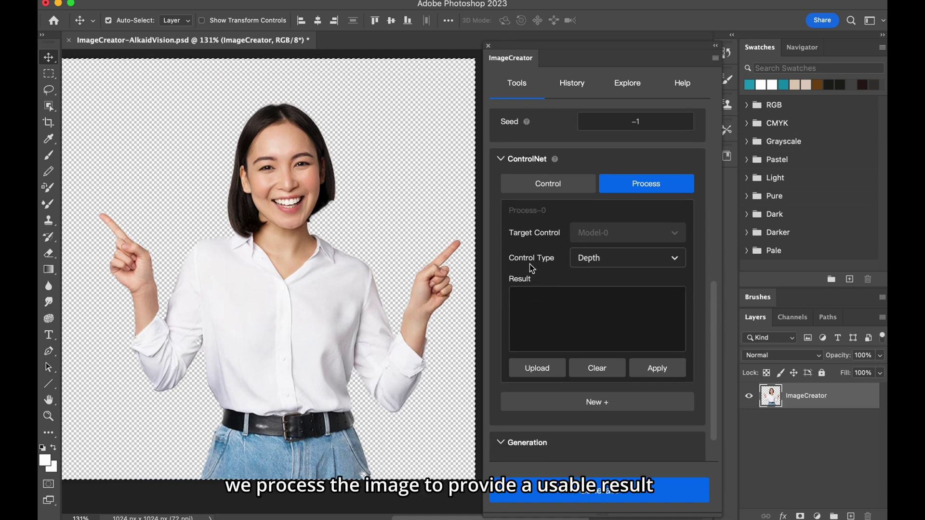
click(625, 263)
click(630, 262)
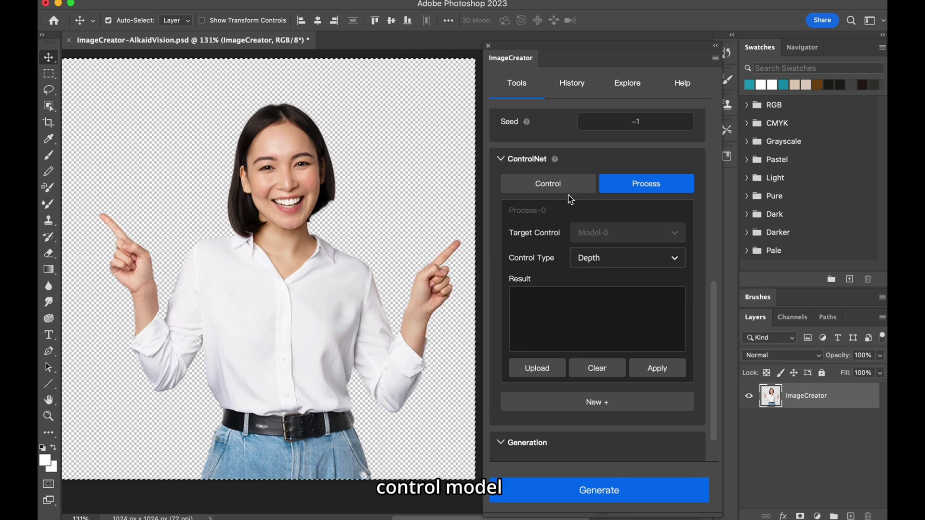
click(559, 191)
click(665, 321)
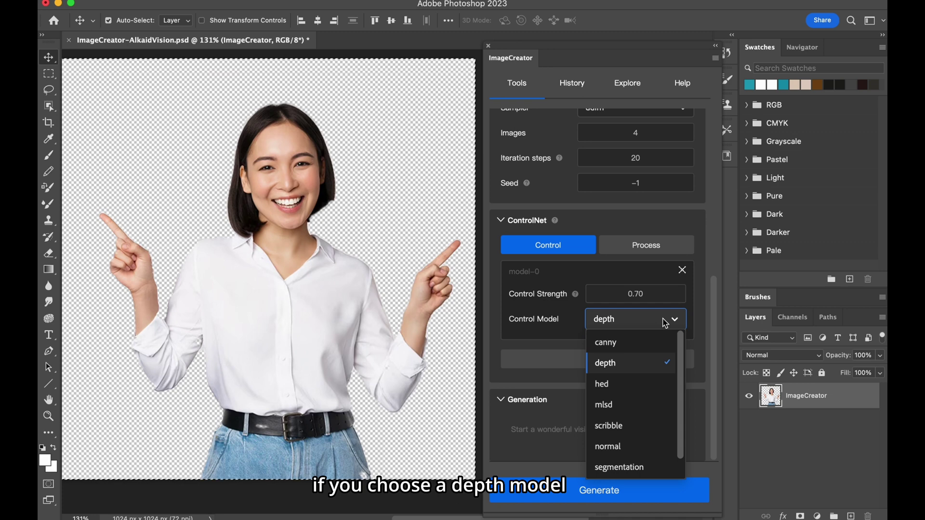
click(653, 366)
click(666, 247)
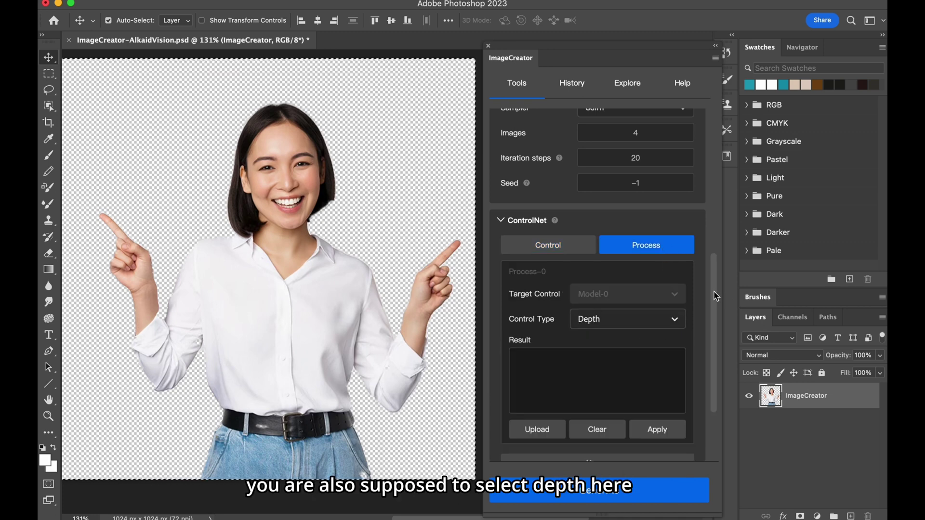
scroll(532, 342, down, 3)
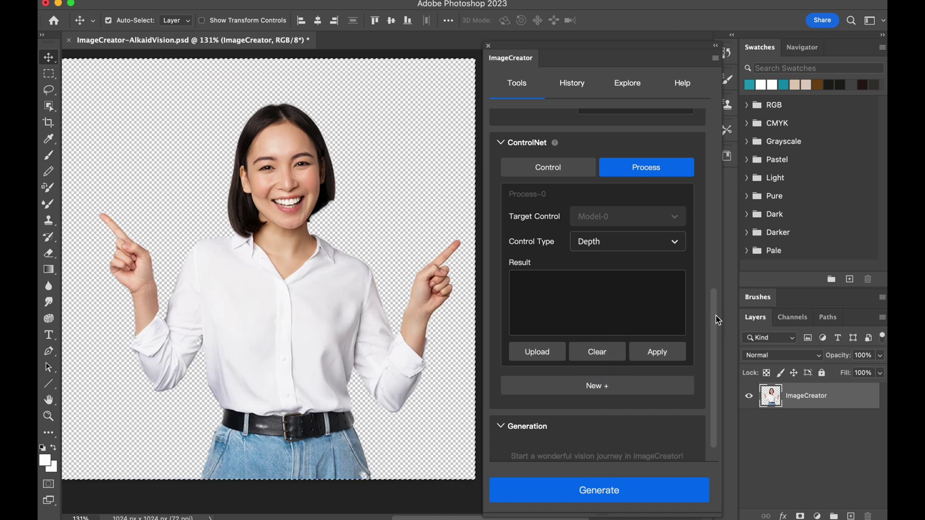
Marquee-select the whole canvas and apply it to create a depth map.
click(48, 73)
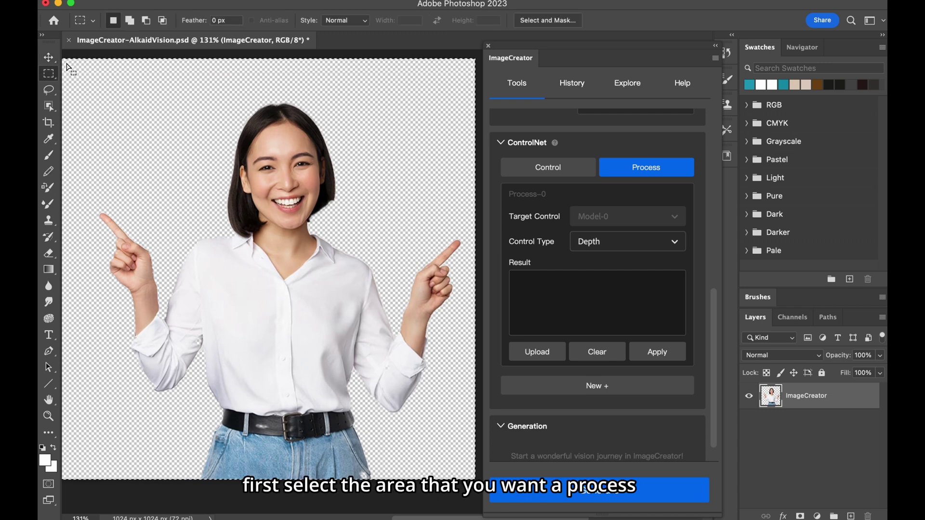
drag(72, 60, 505, 445)
drag(505, 479, 506, 481)
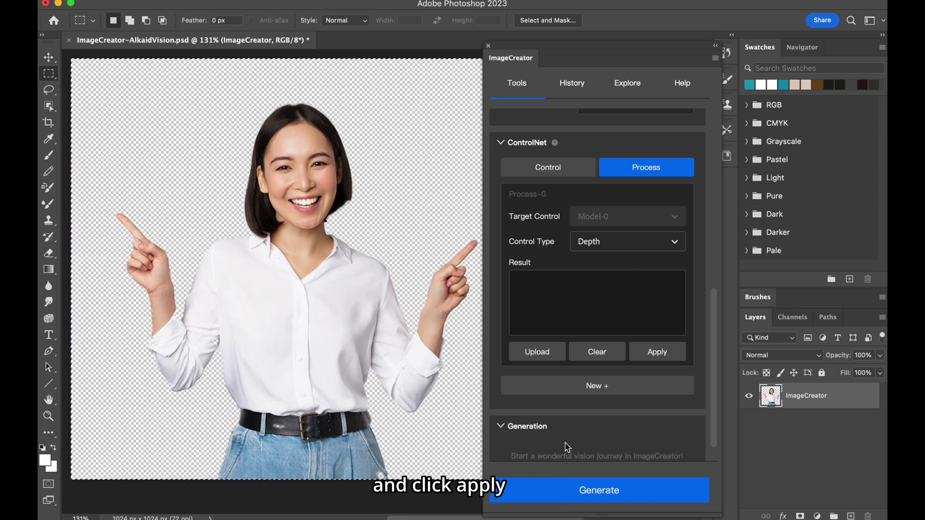
click(656, 351)
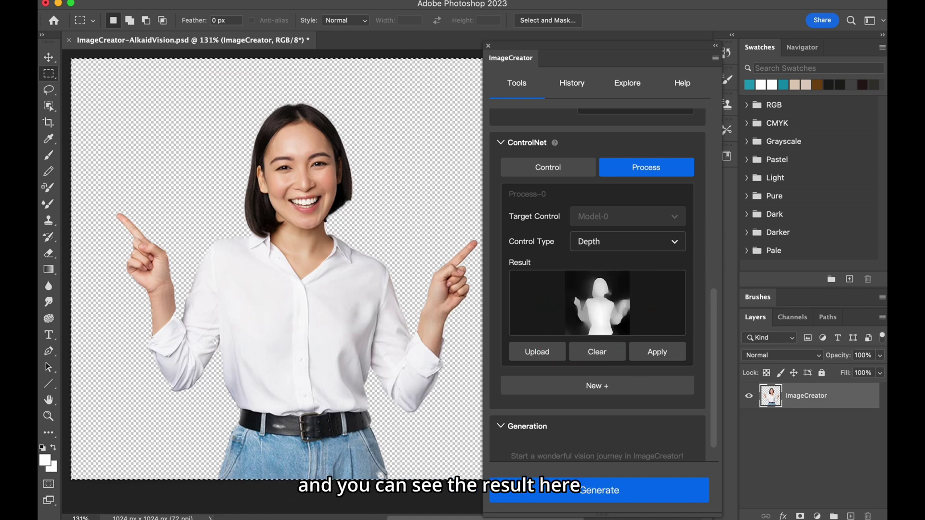
Generate depth-guided anime images and import the first, fourth and third as layers.
mouse_move(576, 279)
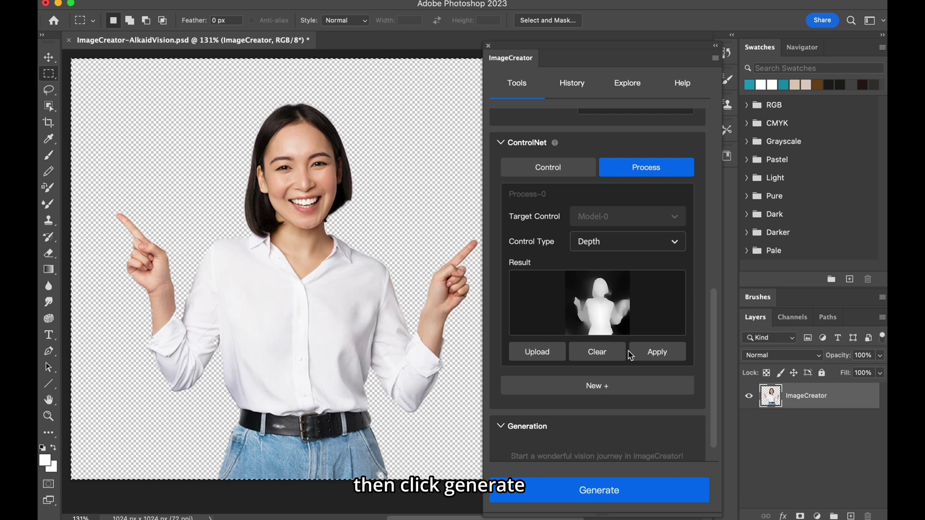
scroll(669, 403, up, 3)
click(656, 500)
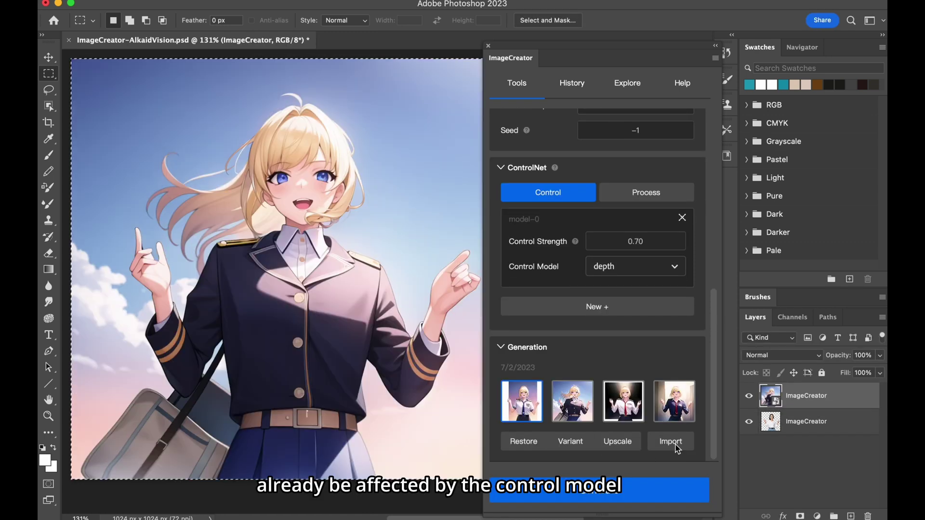
click(671, 441)
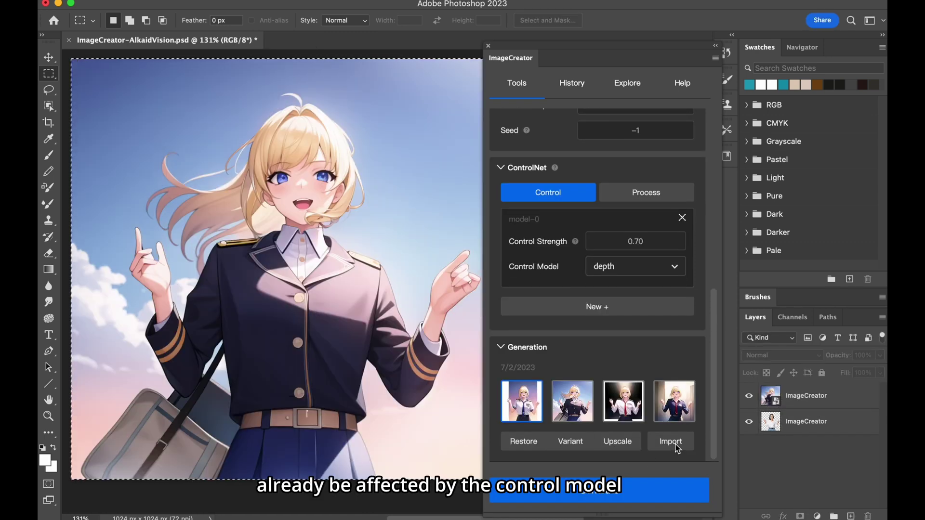
click(676, 416)
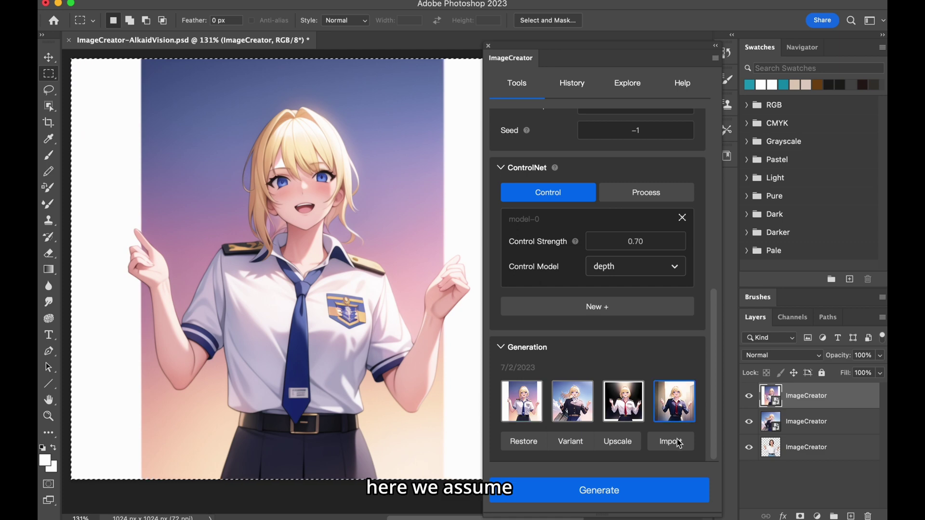
click(669, 440)
click(621, 410)
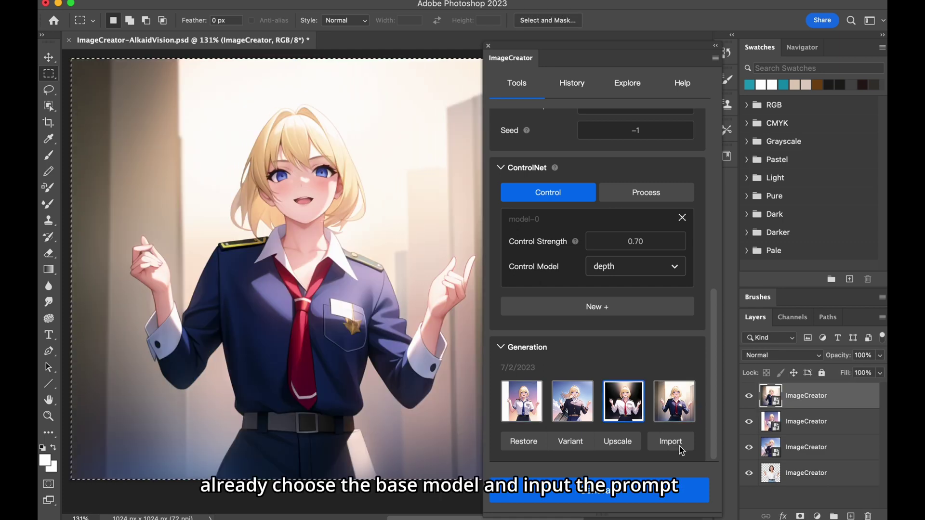
click(679, 447)
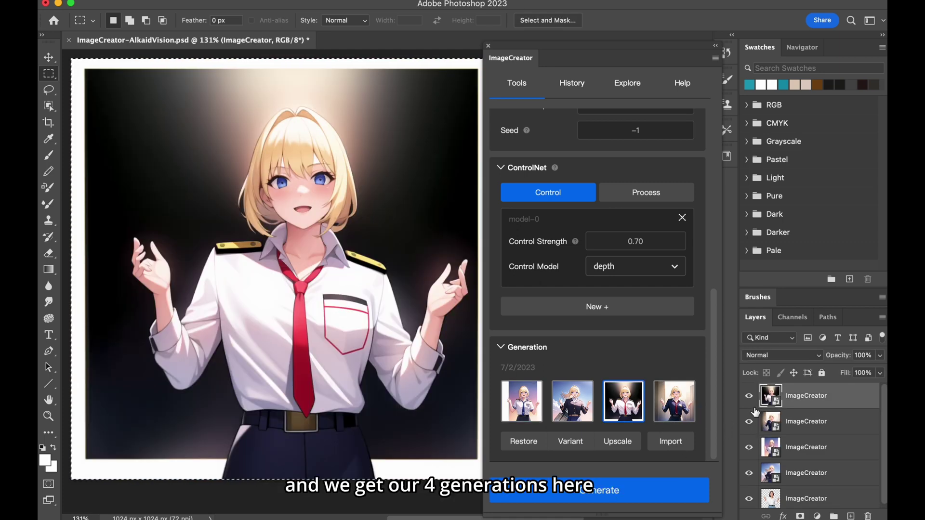
Hide the top generated layers to compare, leaving the navy-uniform layer visible.
click(748, 396)
click(749, 421)
click(749, 448)
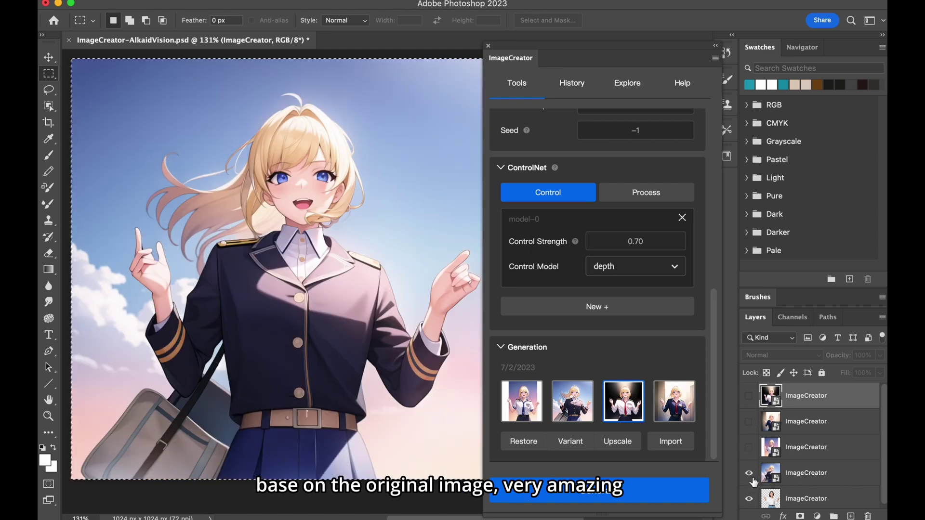
click(749, 475)
click(748, 474)
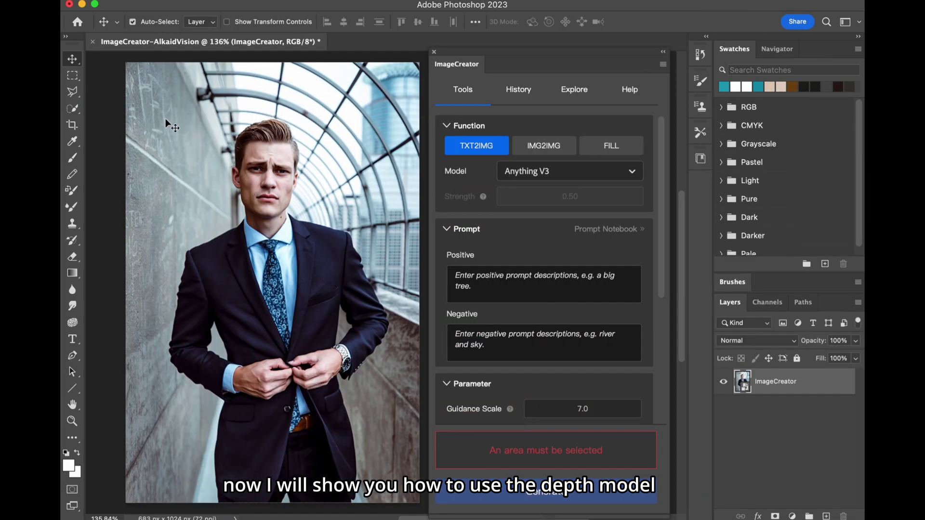
Marquee-select the entire suit photo and expand the ControlNet settings.
scroll(259, 345, up, 1)
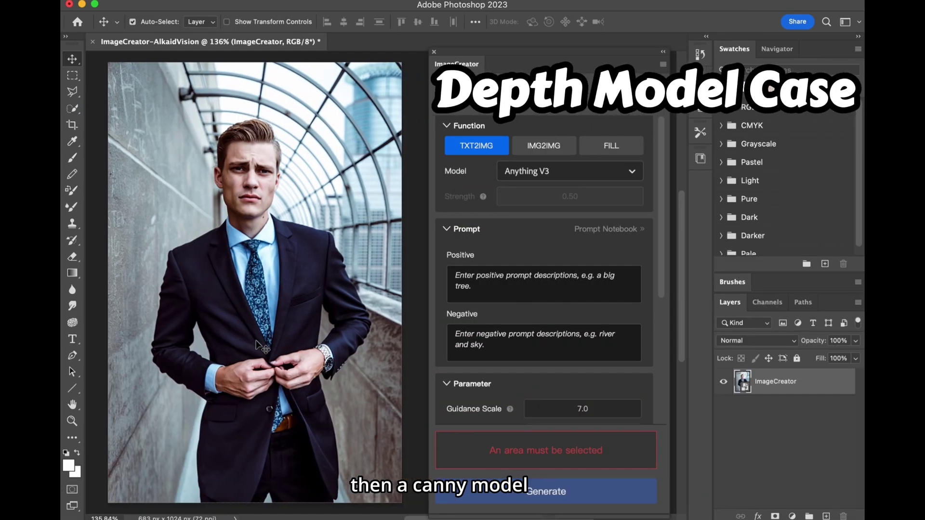
scroll(259, 344, down, 1)
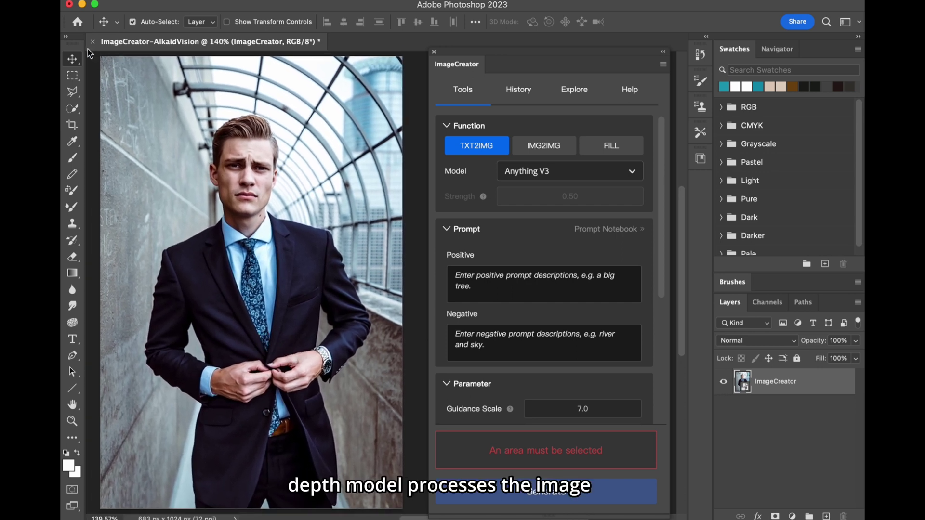
key(m)
drag(98, 56, 405, 509)
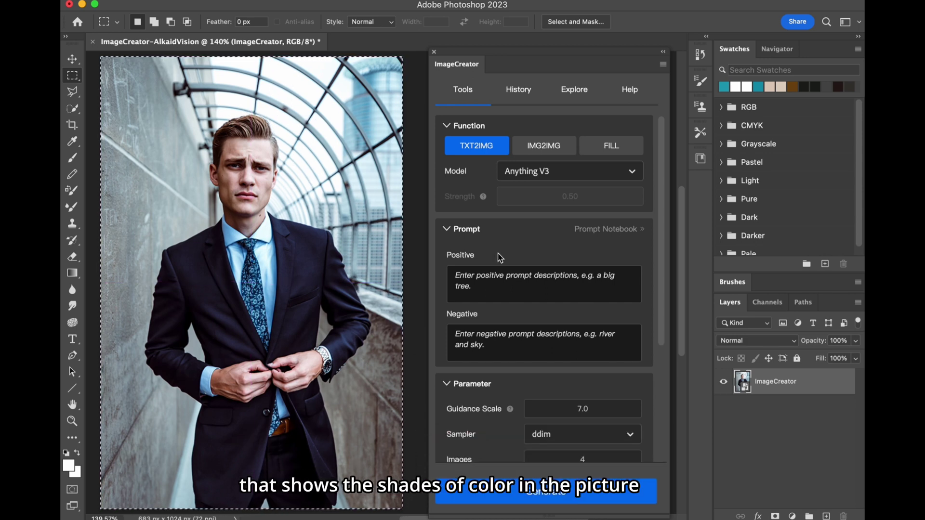
scroll(646, 338, down, 5)
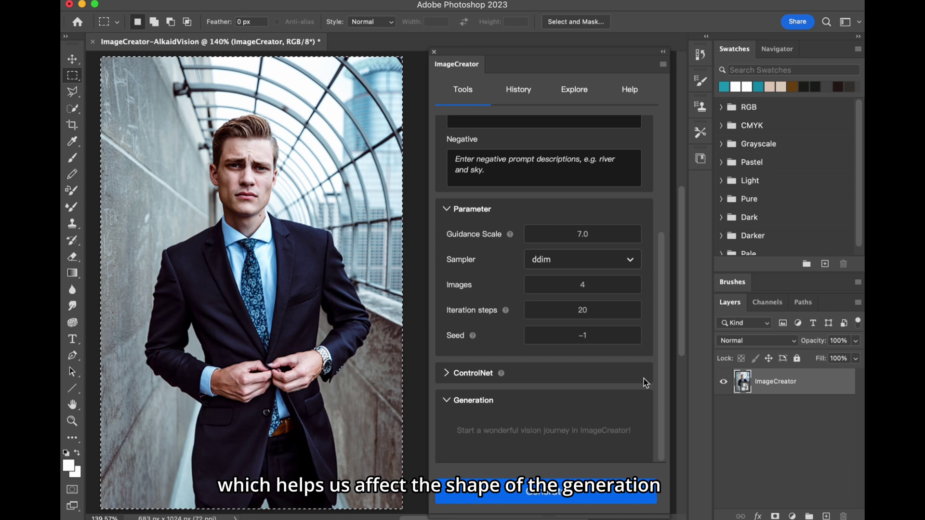
click(464, 374)
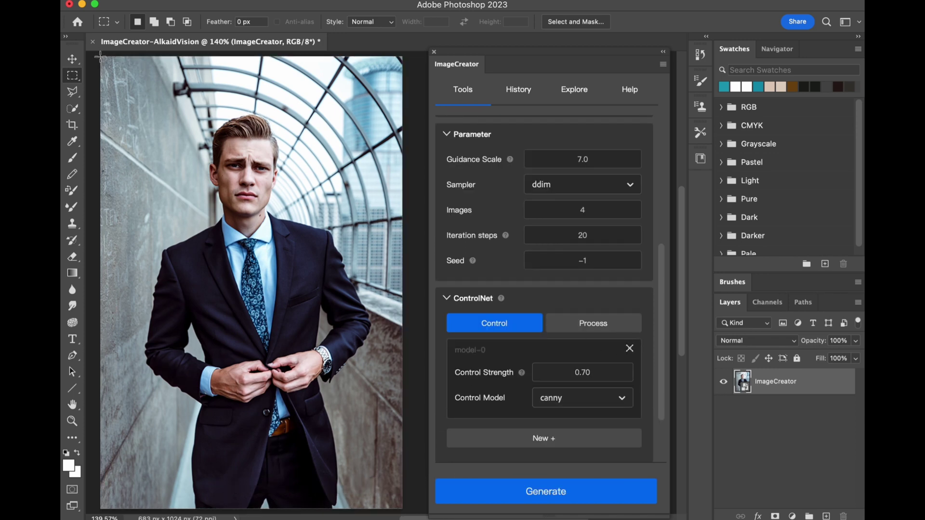
drag(389, 394, 404, 509)
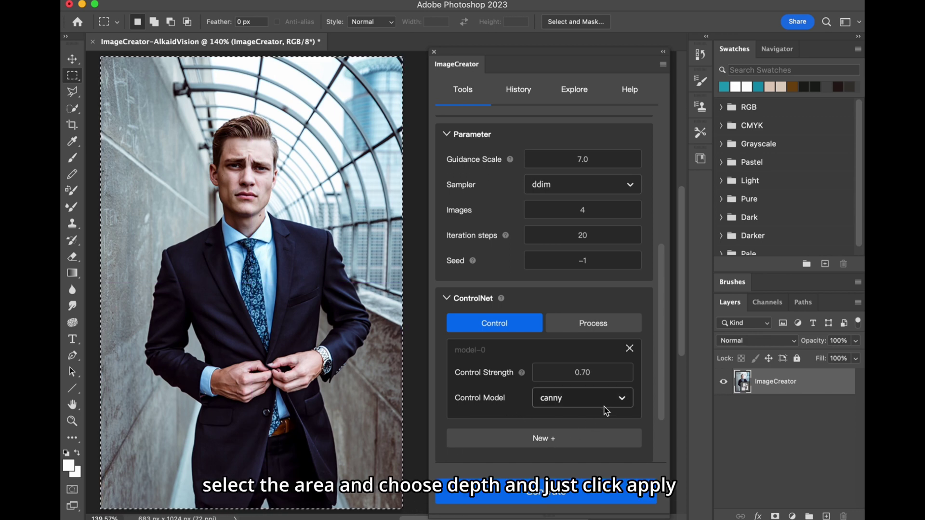
Set Control Model to depth and Control Type to Depth, then apply to create the depth map.
click(621, 400)
click(596, 442)
scroll(664, 417, down, 3)
click(620, 244)
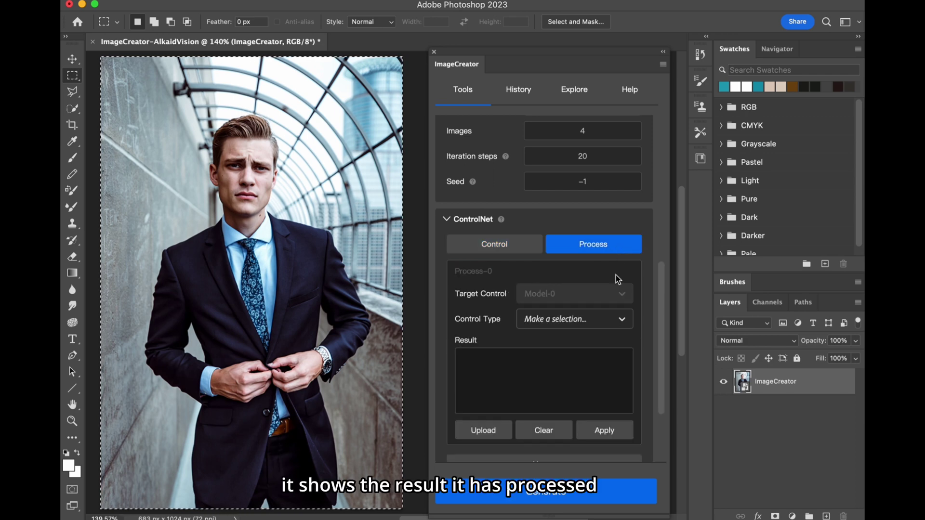
click(604, 319)
click(598, 345)
click(604, 430)
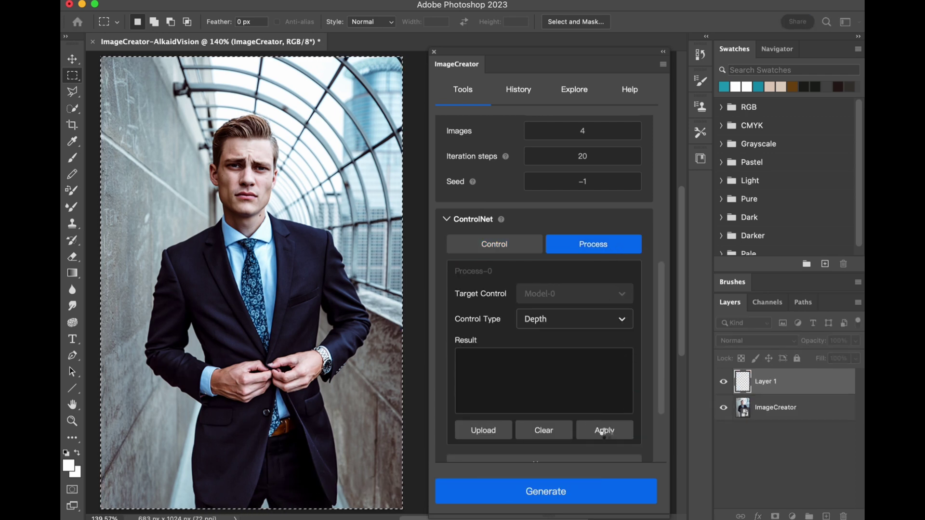
scroll(664, 367, down, 2)
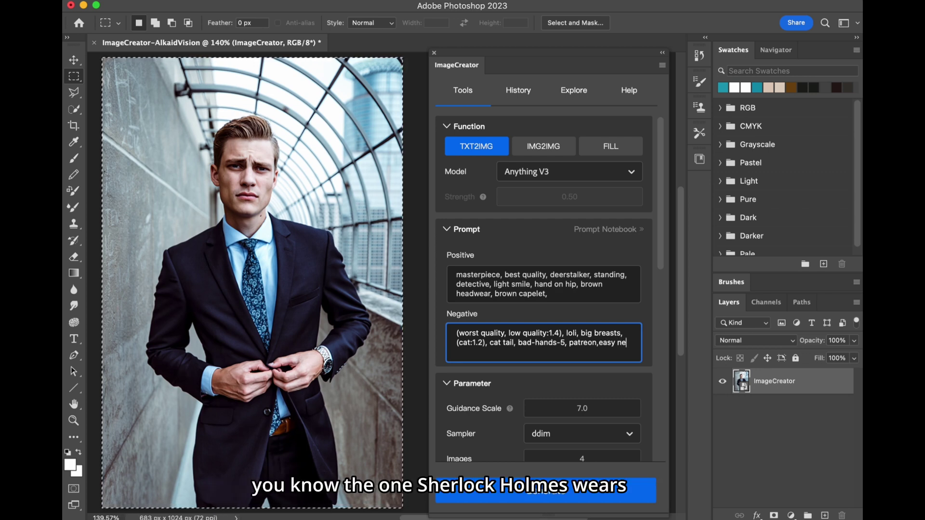
Complete the negative prompt and set Guidance Scale to 10.0 and Iteration steps to 30.
text(gative)
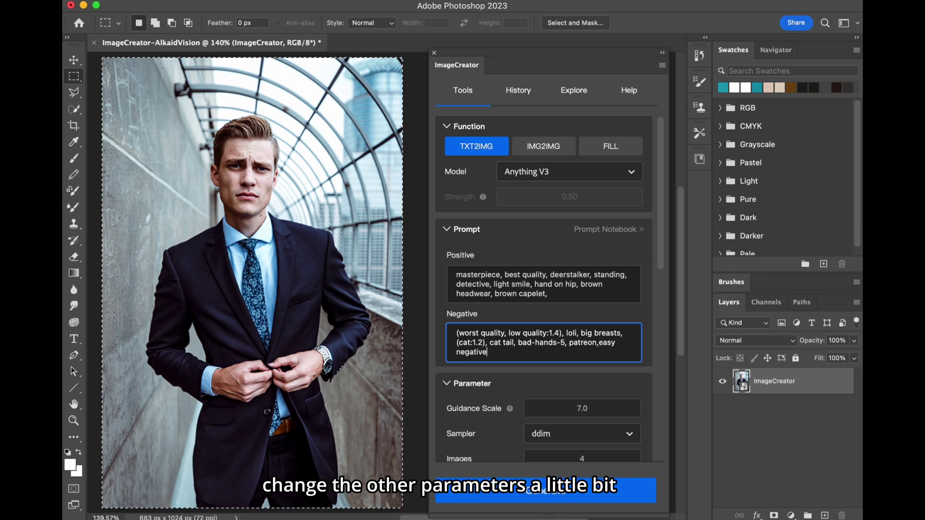
scroll(597, 304, down, 5)
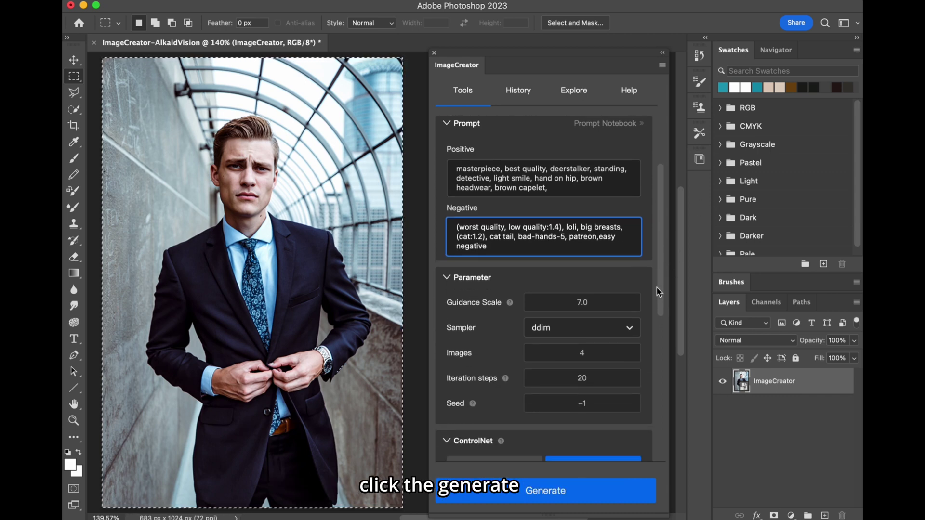
click(603, 292)
text(10)
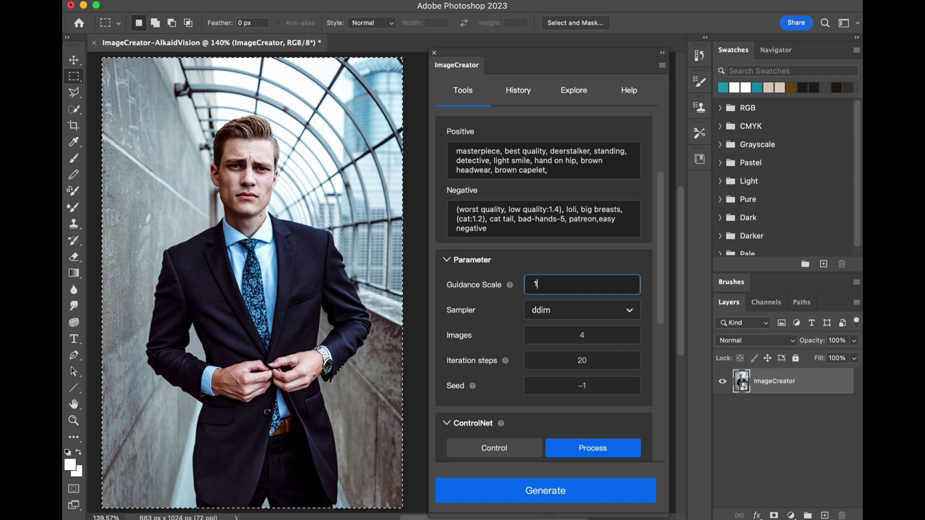
key(Return)
click(582, 360)
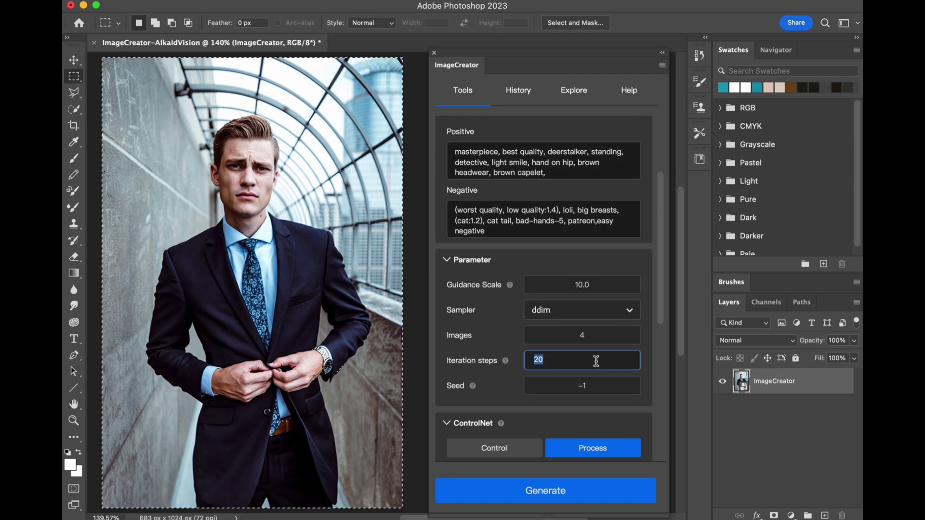
text(30)
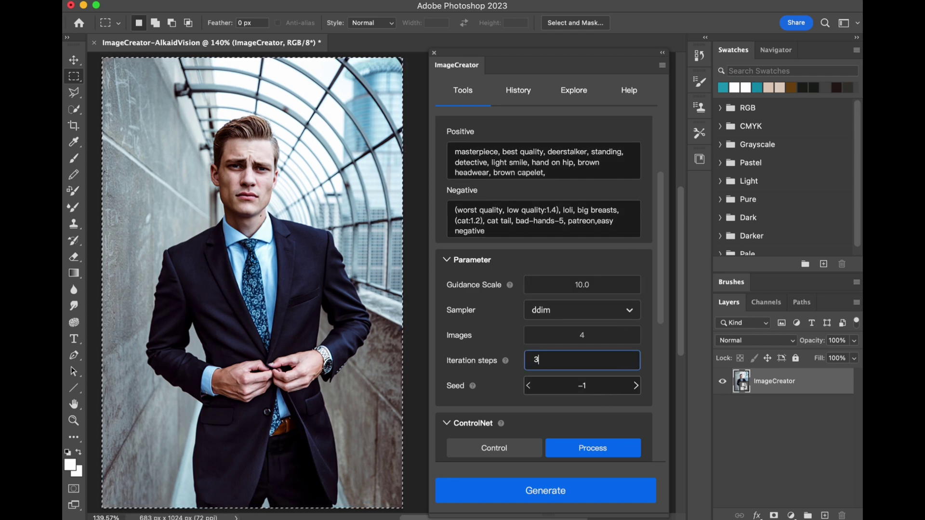
key(Return)
scroll(544, 337, down, 5)
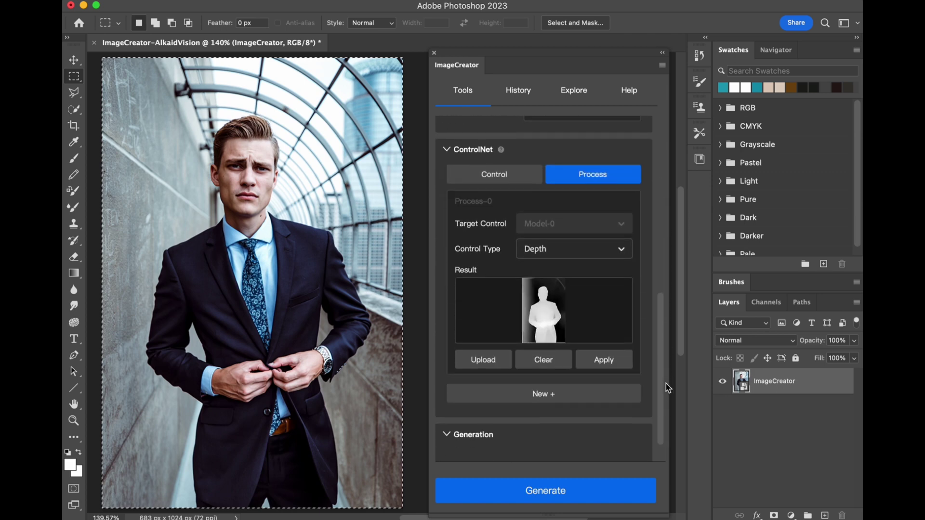
Generate four anime detective images from the prompt and depth map.
click(534, 179)
click(593, 244)
scroll(544, 337, down, 4)
click(576, 491)
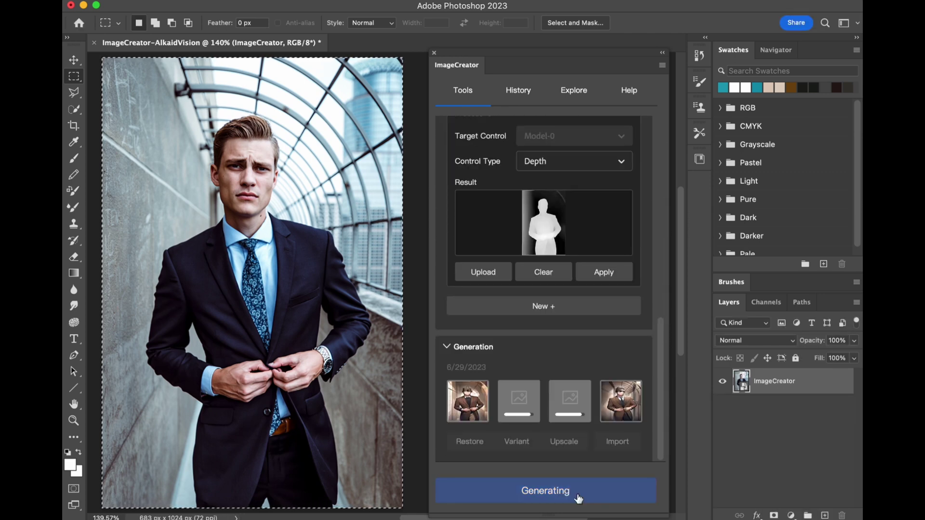
Import all four generated detective images as layers above the photo.
click(483, 411)
click(628, 443)
click(519, 405)
click(617, 441)
click(570, 401)
click(616, 442)
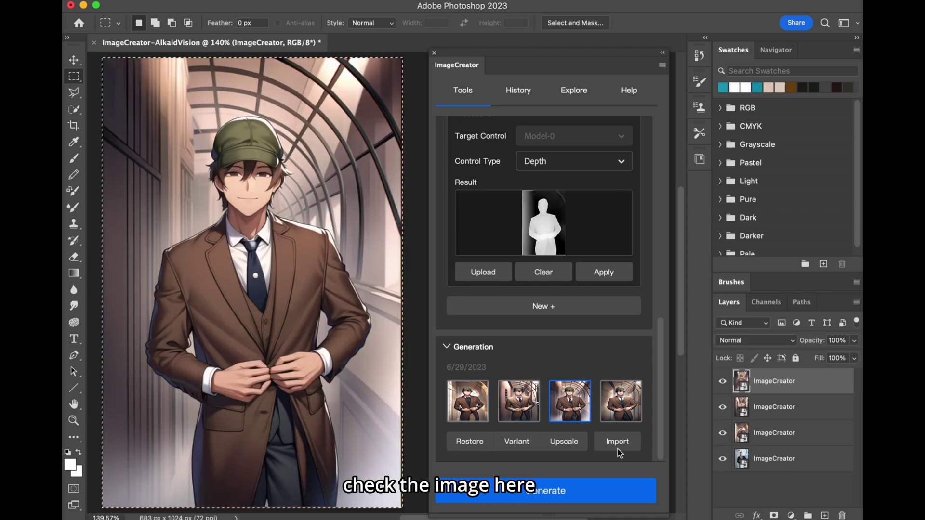
click(620, 405)
click(619, 445)
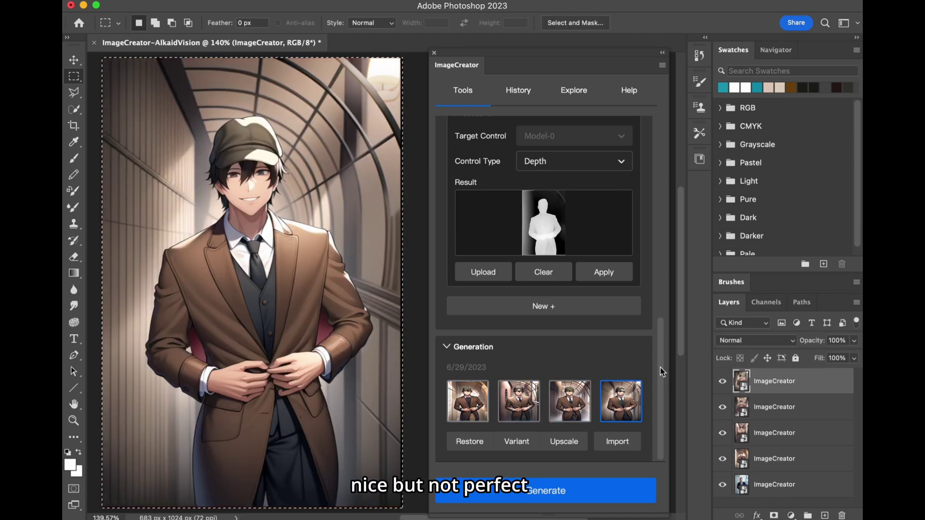
drag(661, 372, 661, 326)
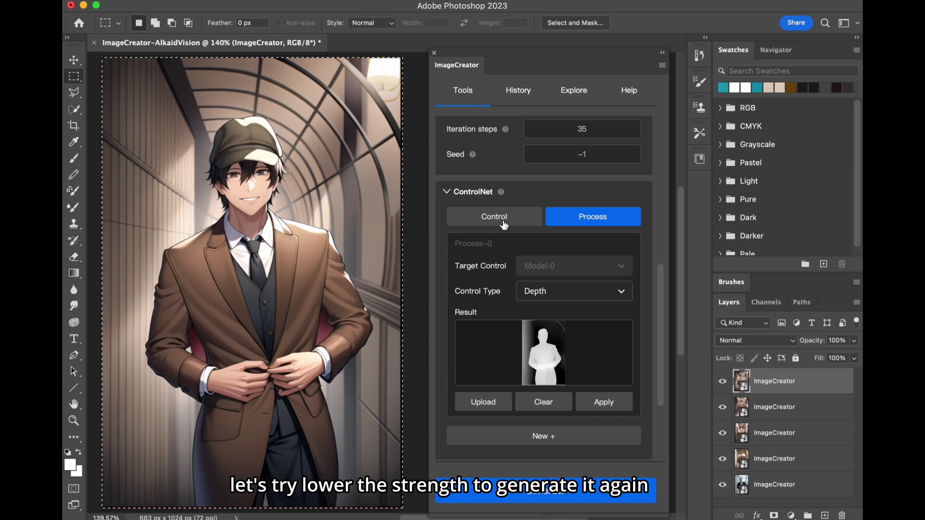
Lower Control Strength to 0.60 and regenerate the detective images.
click(500, 219)
click(599, 263)
text(0.6)
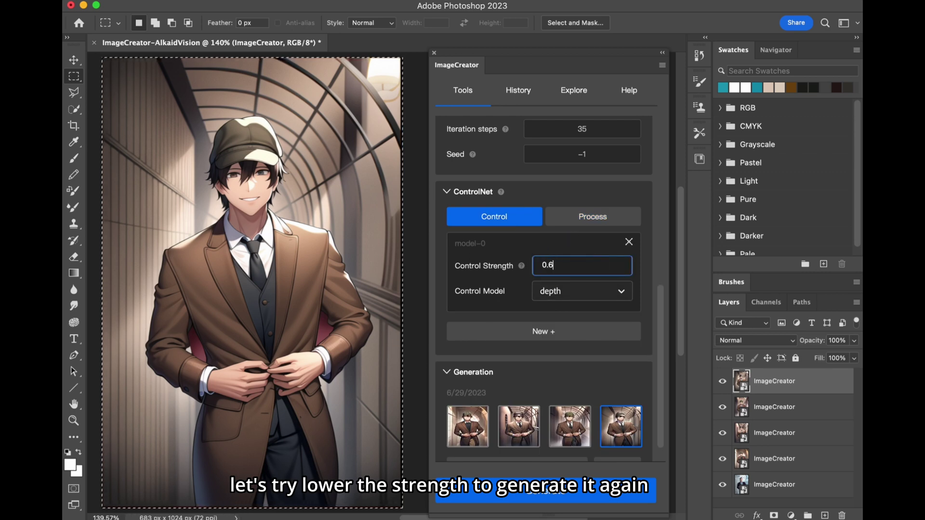
key(Return)
scroll(626, 386, down, 1)
click(580, 494)
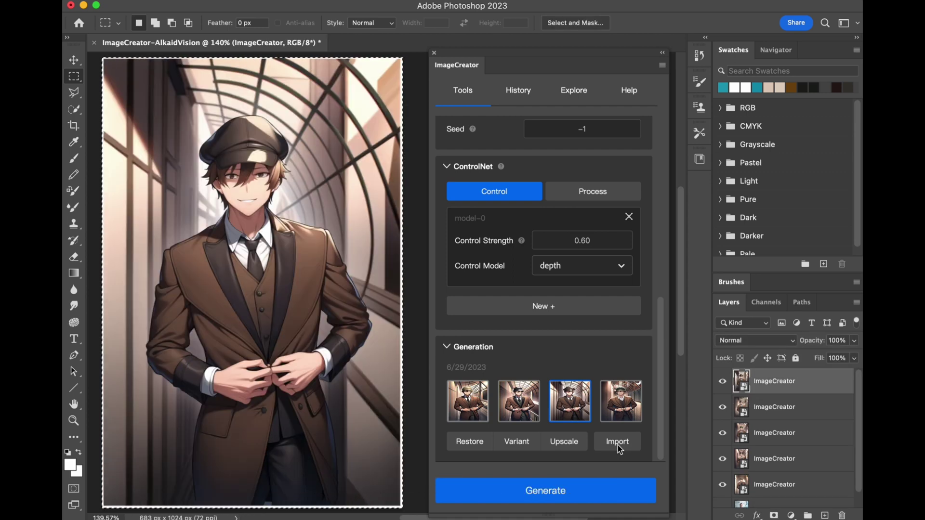
scroll(507, 187, up, 12)
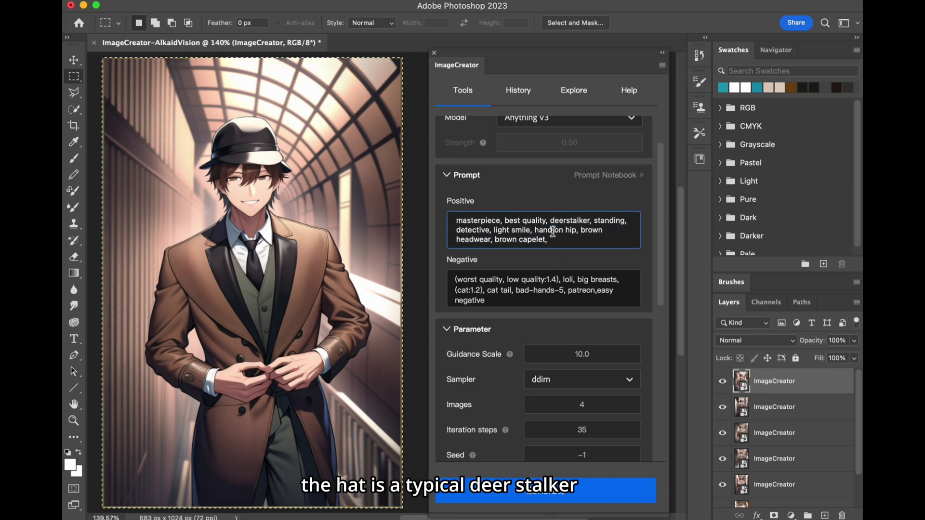
triple_click(553, 232)
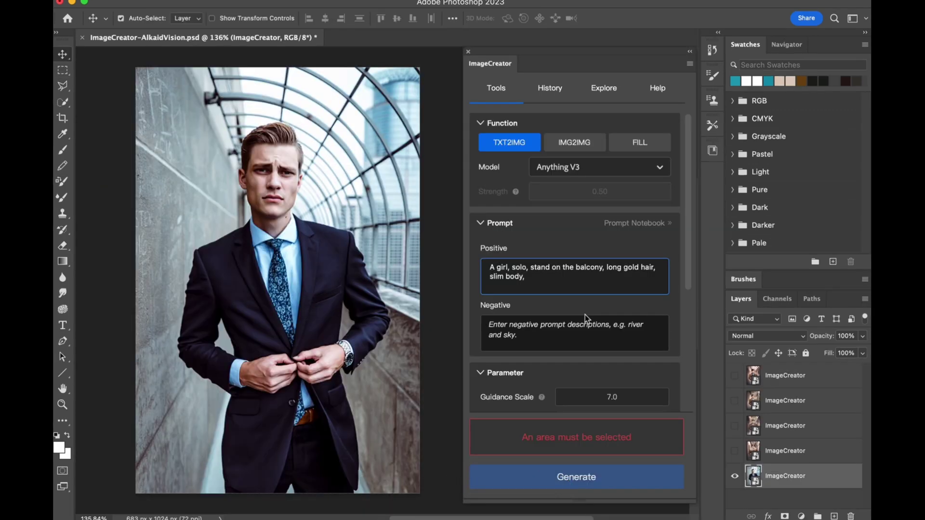
Rewrite the positive prompt for a white-dressed girl on a balcony, with guidance 10 and 35 steps.
triple_click(601, 286)
click(601, 285)
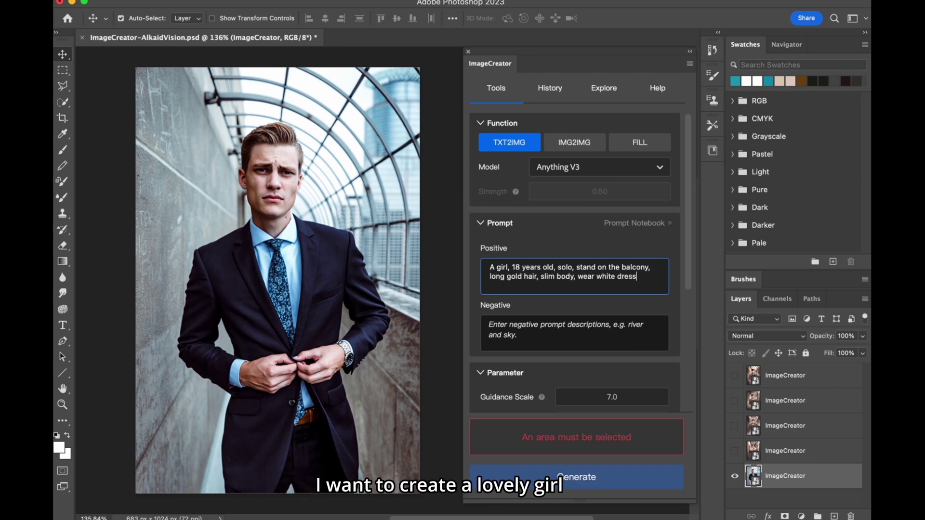
text(h)
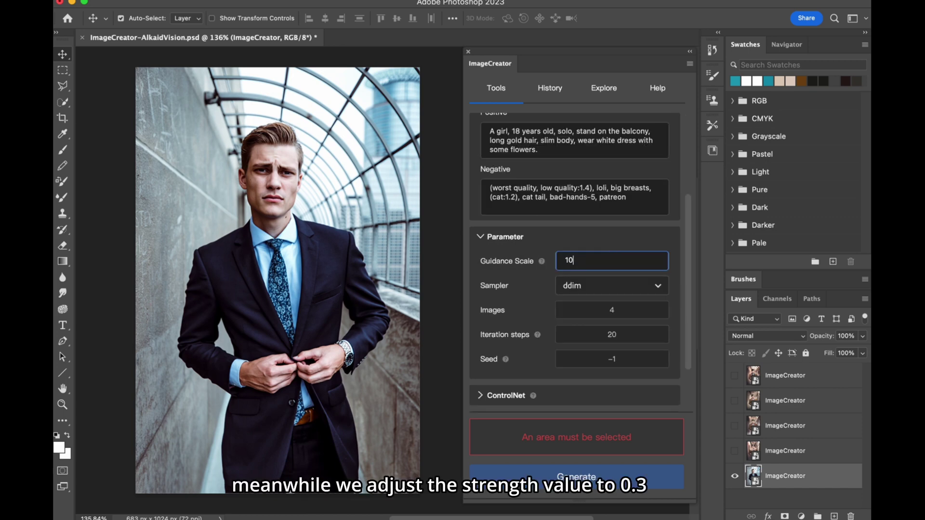
click(607, 316)
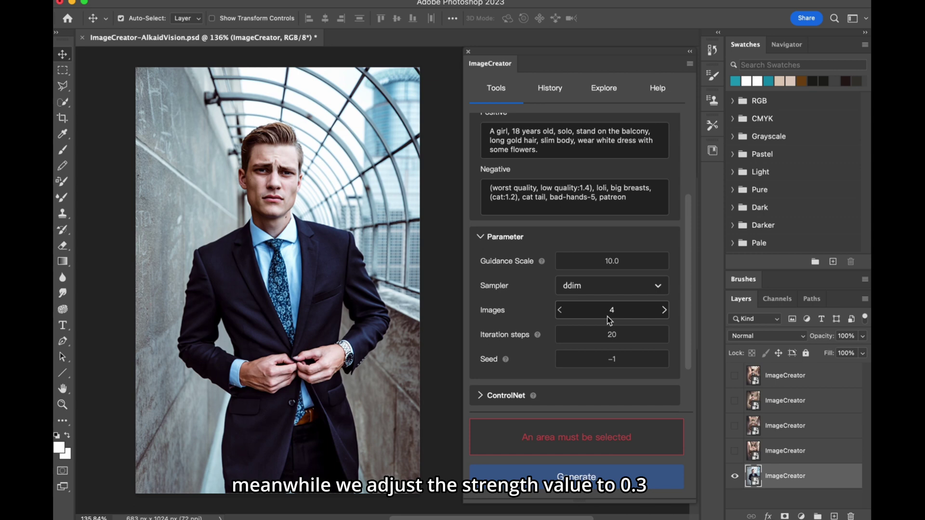
click(611, 335)
text(35)
key(Return)
Set ControlNet Control Strength to 0.30 and Control Type to Depth.
scroll(591, 323, down, 3)
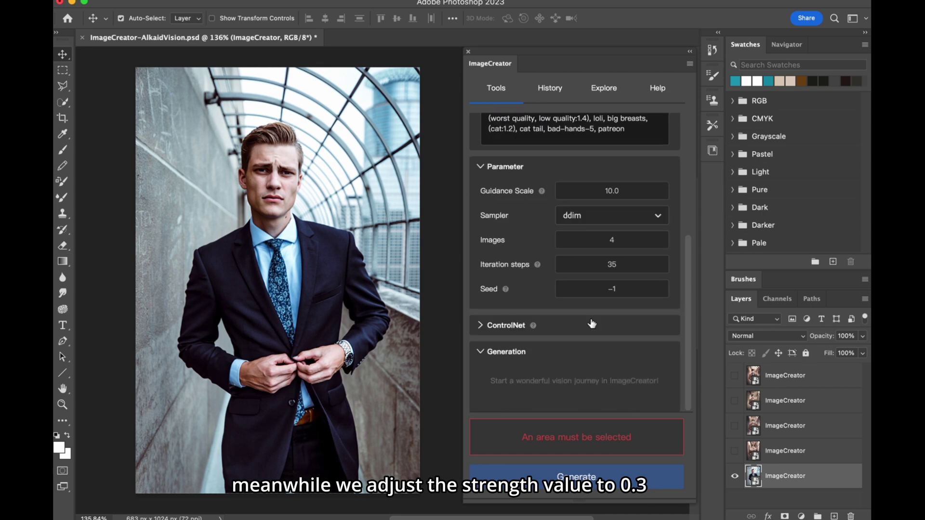
click(591, 323)
click(588, 328)
text(0.)
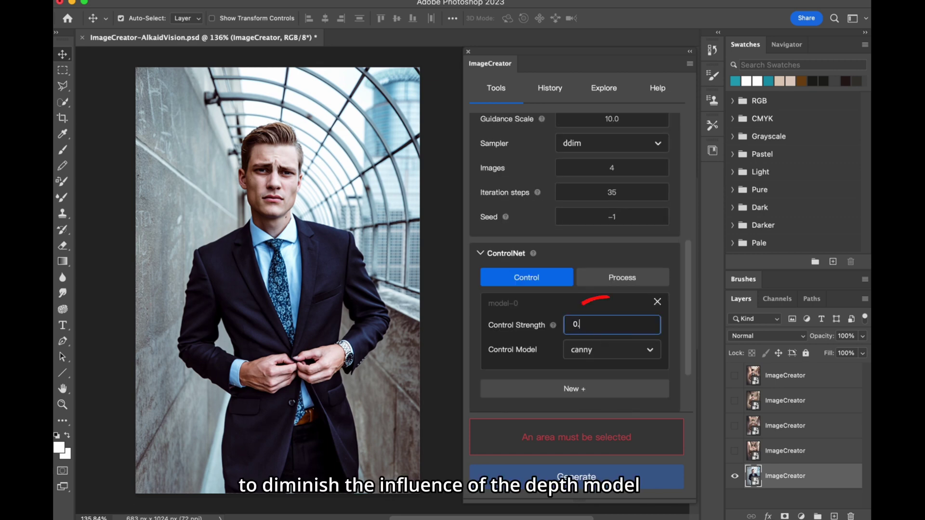
text(3)
key(Return)
click(590, 348)
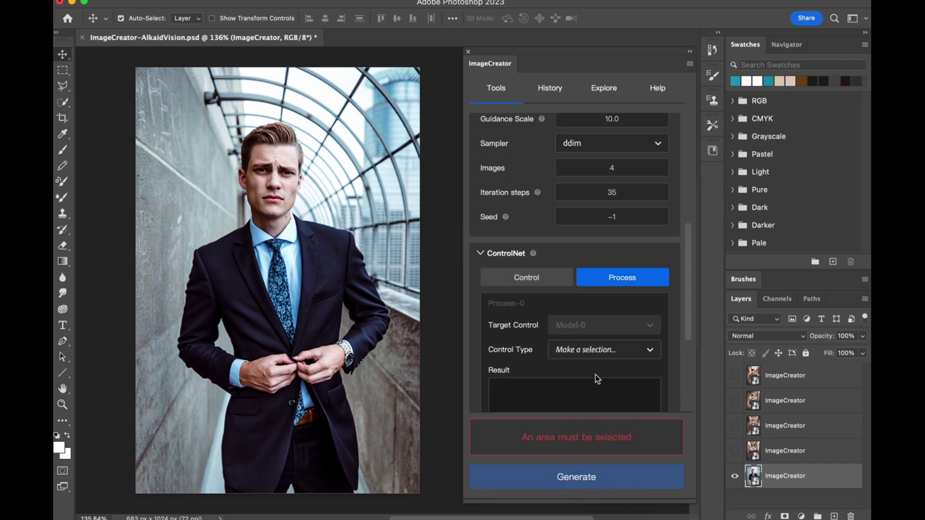
click(597, 379)
scroll(602, 369, down, 3)
scroll(602, 369, up, 1)
Select the whole suit photo, extract its depth map, generate, and compare the new layers.
click(63, 70)
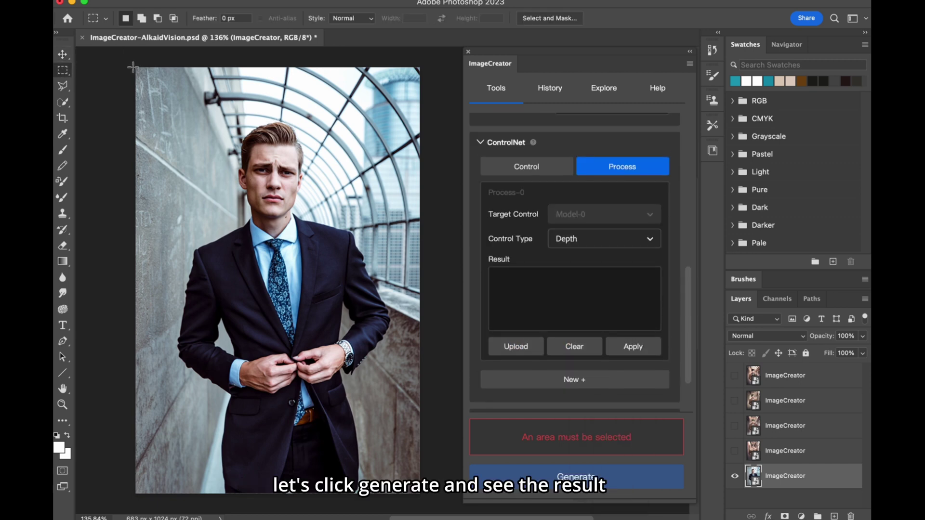
drag(133, 67, 476, 458)
click(639, 351)
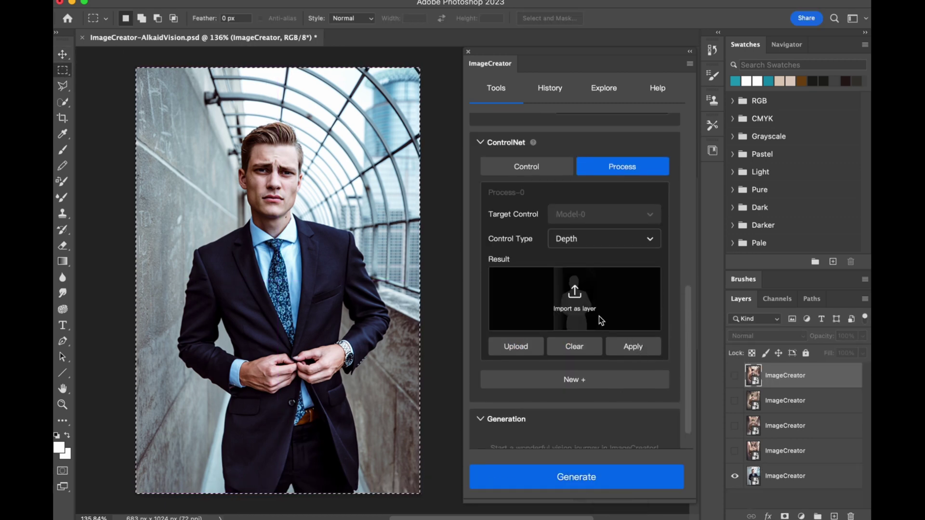
scroll(604, 378, down, 1)
click(561, 478)
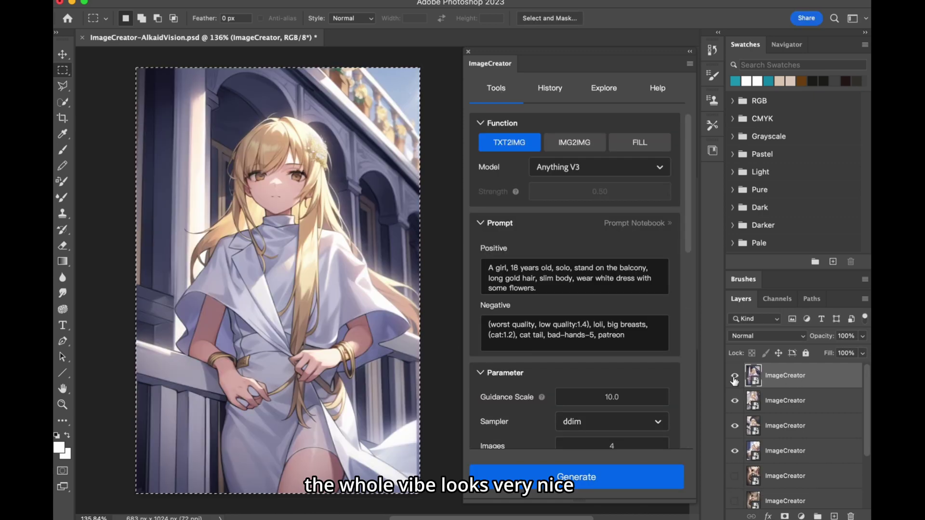
click(735, 376)
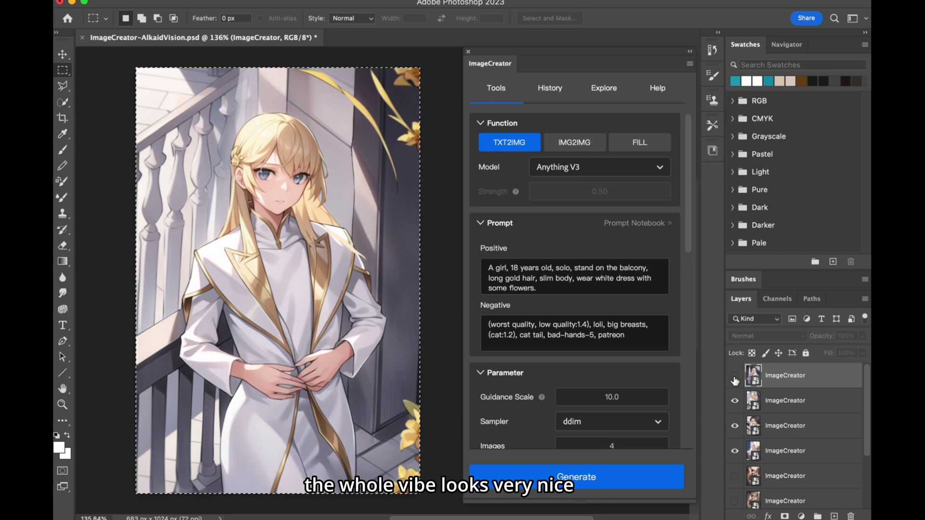
click(735, 401)
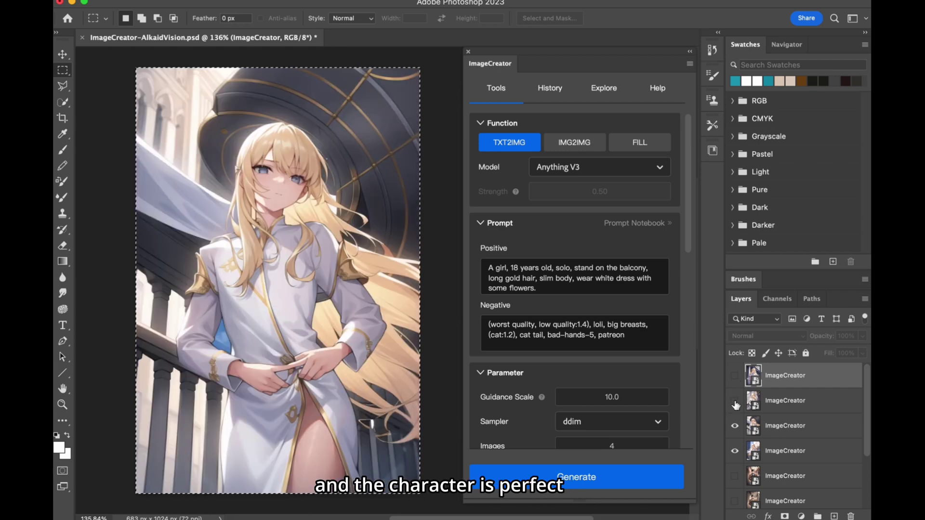
Append weighted malformed-hands, mutated-fingers and bad-anatomy terms to the negative prompt and regenerate.
click(624, 339)
click(642, 336)
click(593, 289)
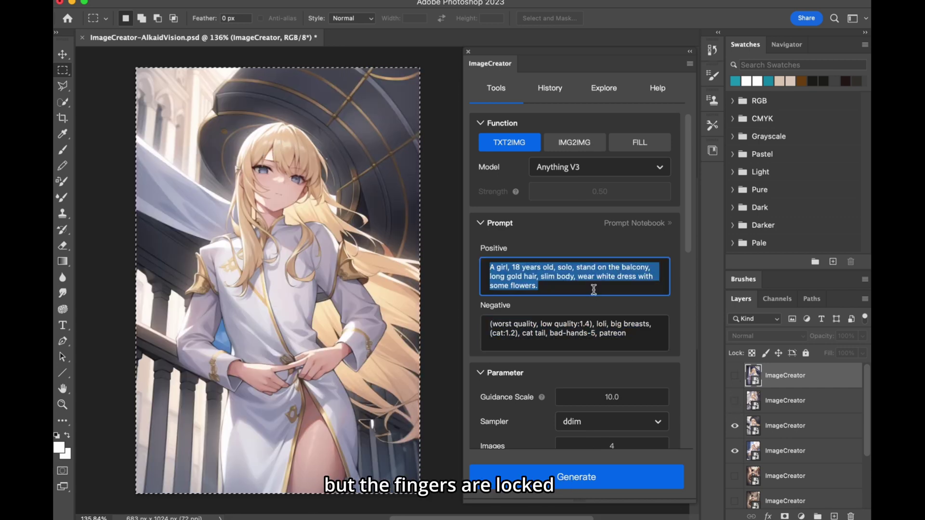
click(629, 343)
click(629, 343)
text(, (malformed hands:1.4),(poorly drawn hands:1.4),(mutated fingers:1.4),(bad anatomy:1.3))
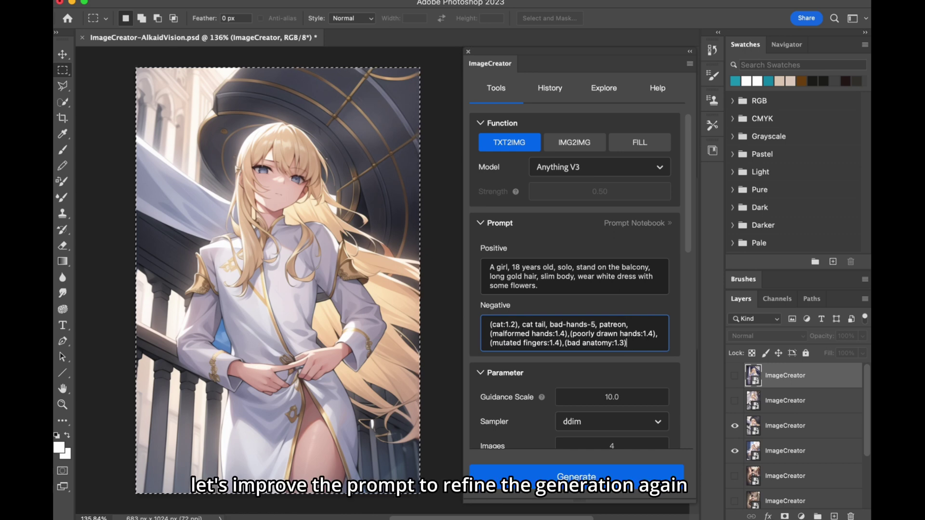
click(647, 348)
click(647, 348)
scroll(640, 332, down, 2)
scroll(689, 368, down, 5)
scroll(690, 367, down, 5)
click(621, 477)
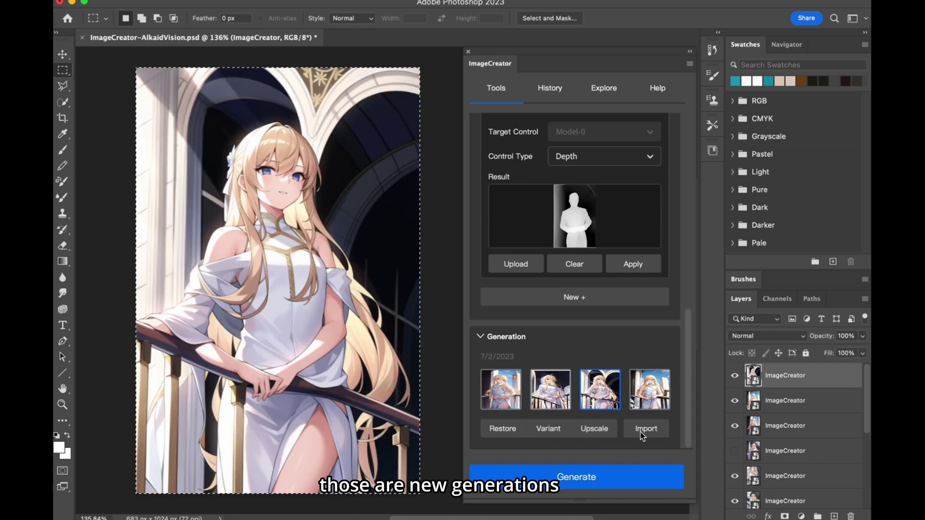
Import the chosen generation as a layer and hide the top two layers to compare.
click(643, 432)
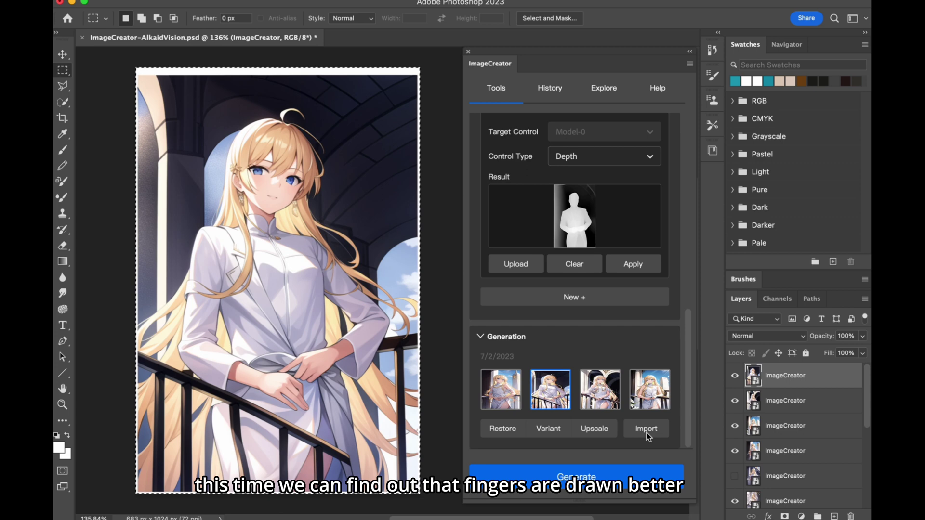
click(734, 375)
click(734, 400)
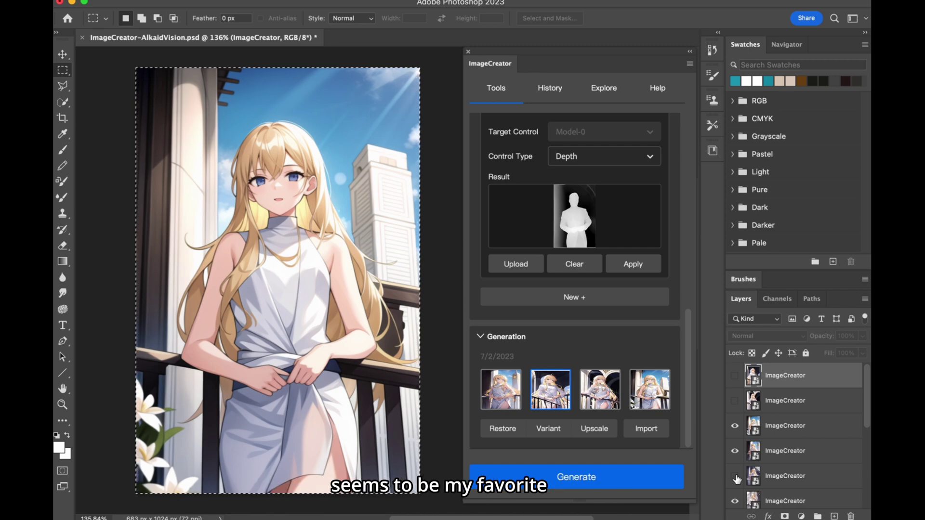
scroll(739, 453, down, 2)
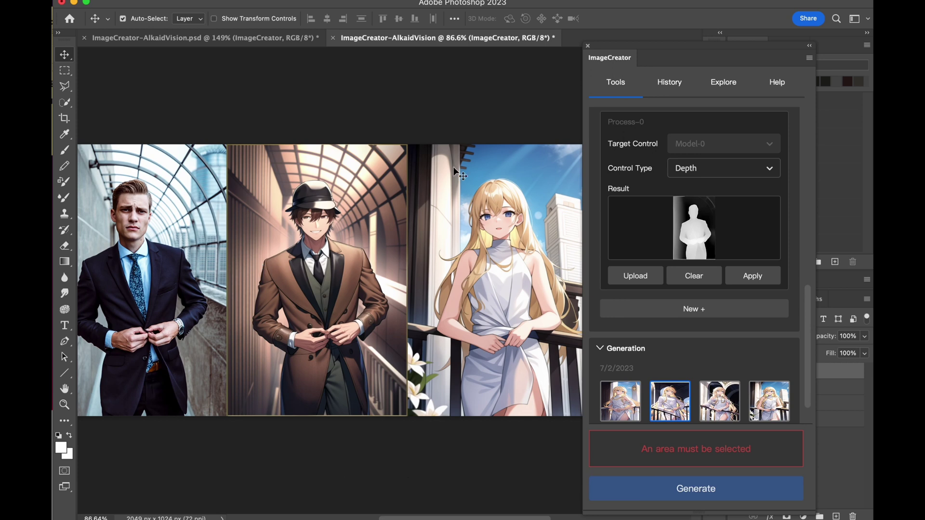
scroll(636, 182, up, 3)
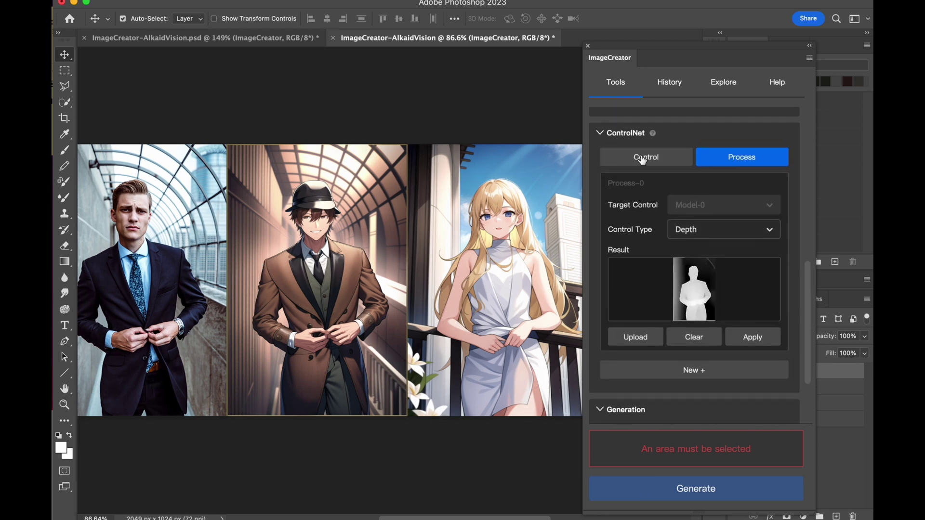
Select the entire line sketch and upload it to ControlNet's Canny processing.
click(643, 160)
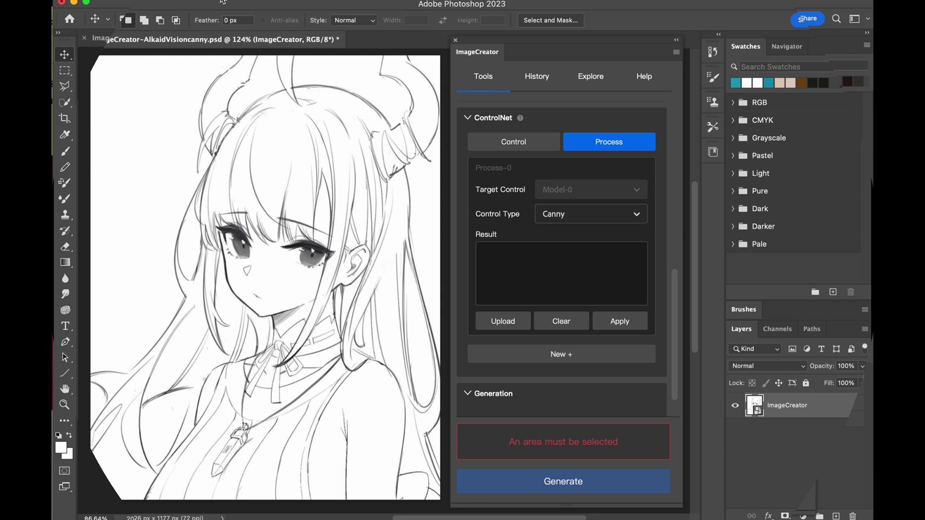
drag(90, 55, 441, 500)
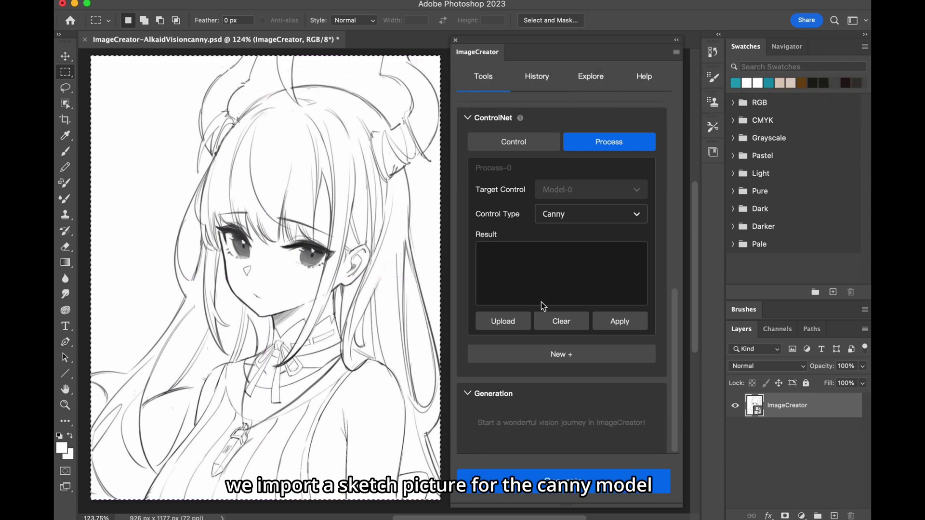
click(502, 322)
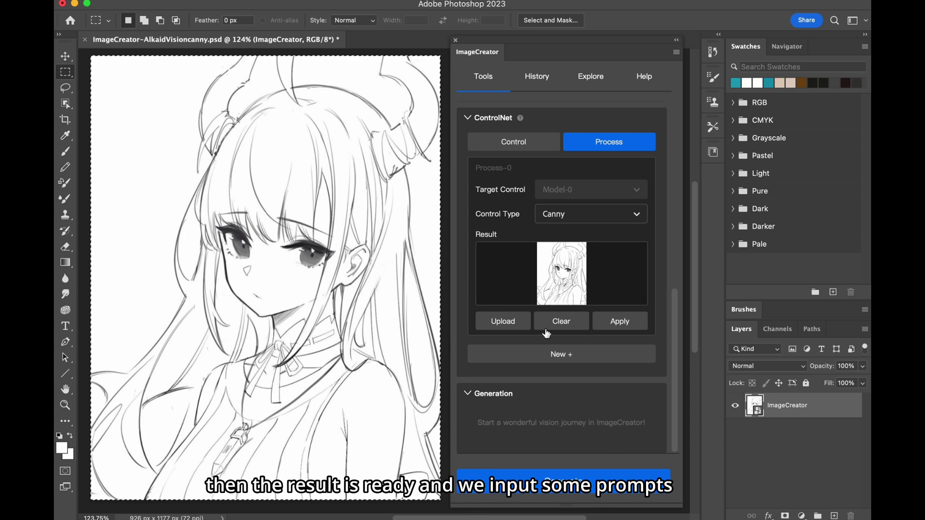
drag(674, 343, 671, 160)
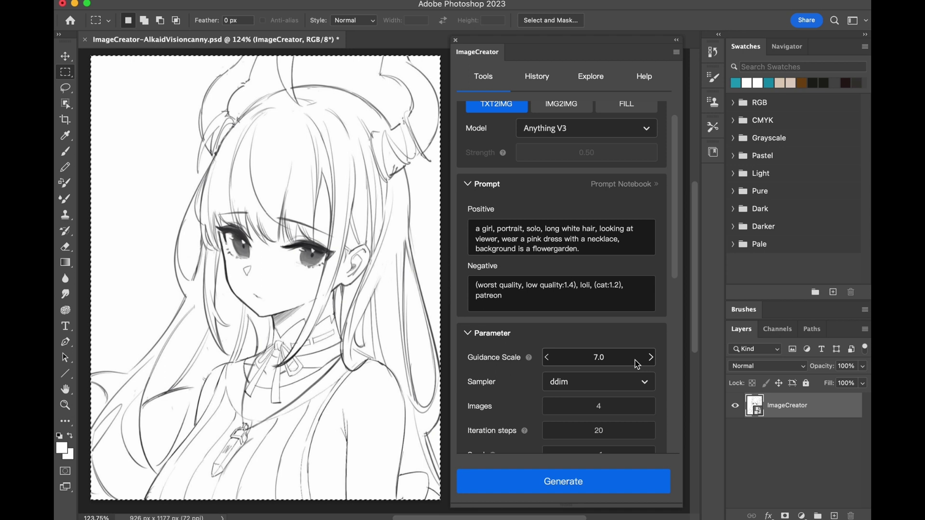
Set Guidance Scale to 9.0 and Iteration steps to 35.
click(612, 357)
text(9)
key(Return)
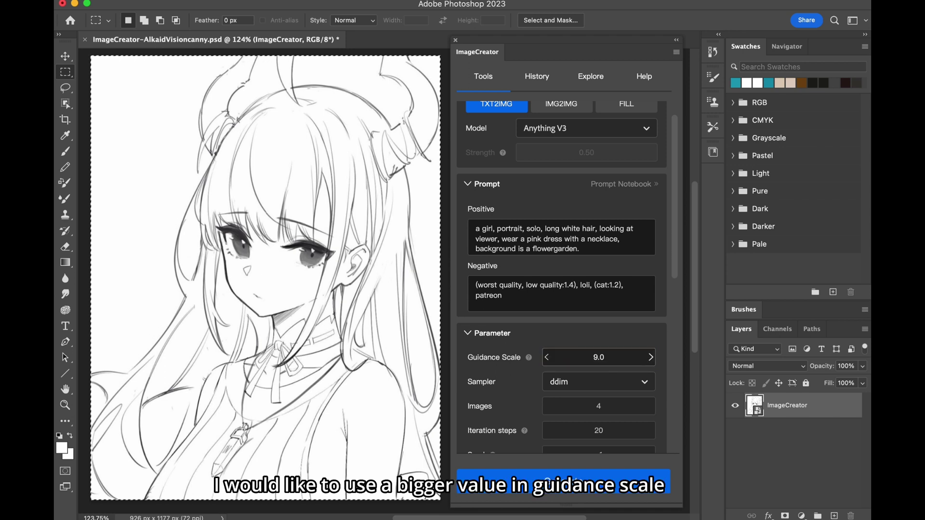
scroll(616, 276, down, 3)
click(616, 276)
text(4)
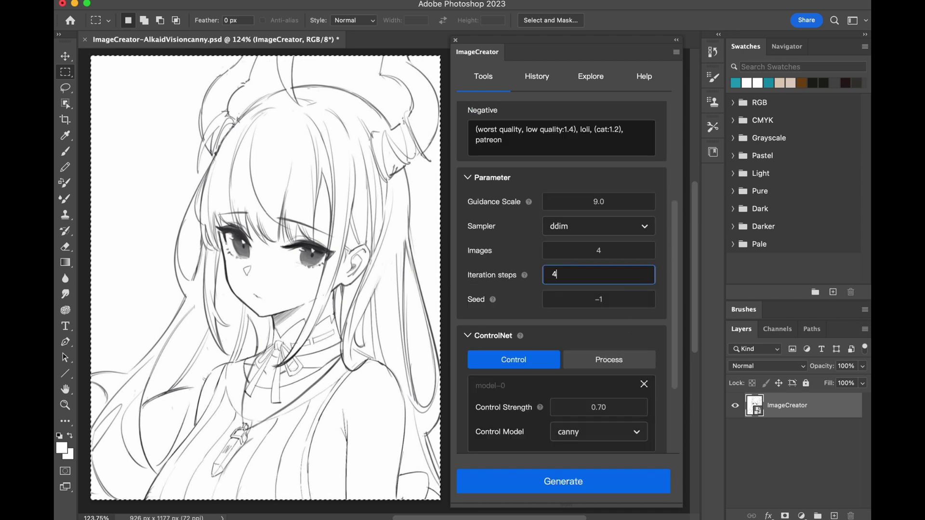
key(BackSpace)
text(35)
key(Return)
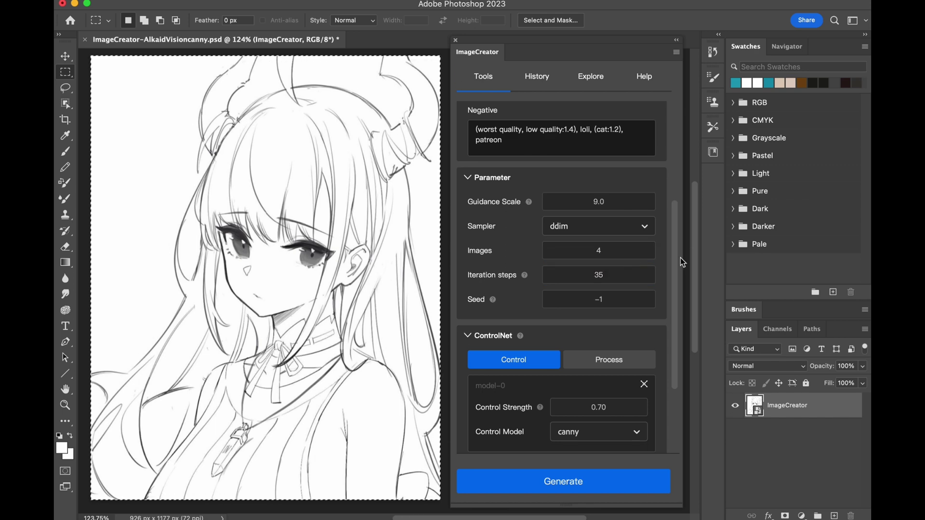
Append 'best quality,masterpiece' to the positive prompt and replace 'patreon' with 'blurry' in the negative.
scroll(616, 232, up, 3)
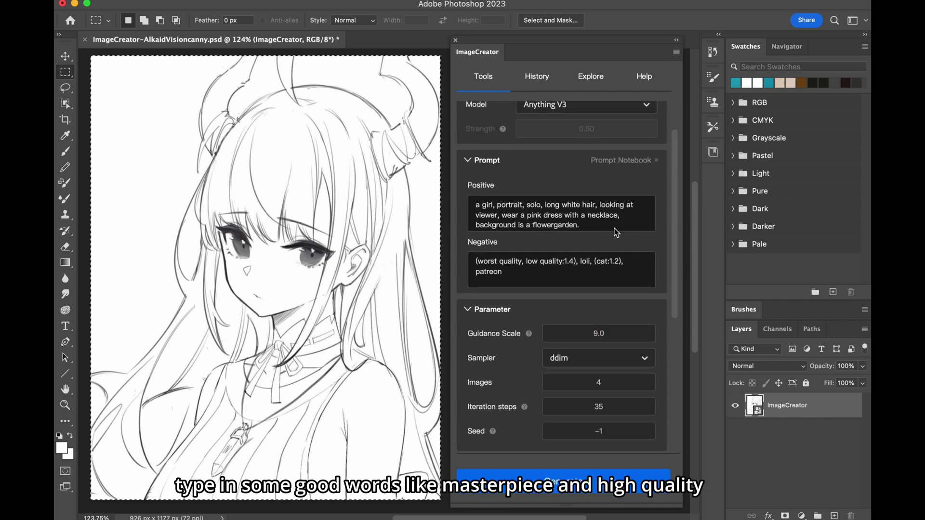
click(616, 232)
text(best quali)
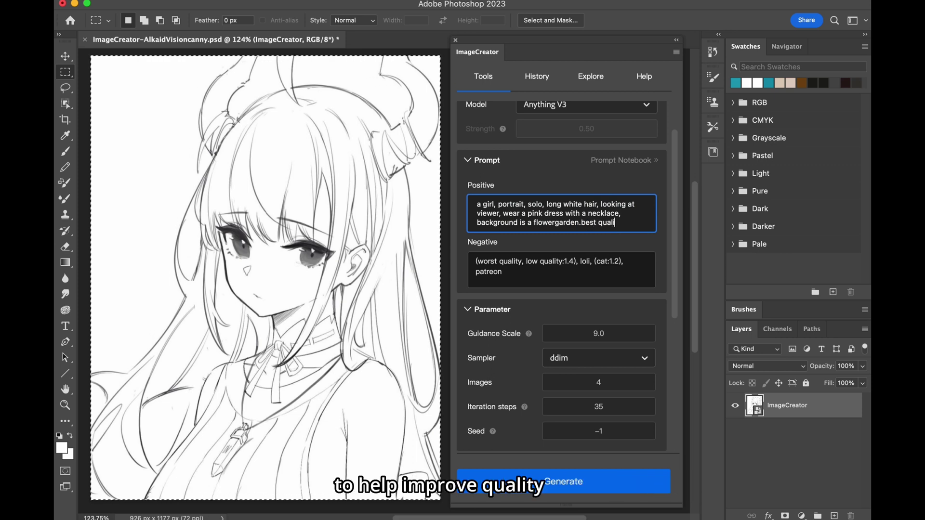
text(ty,master)
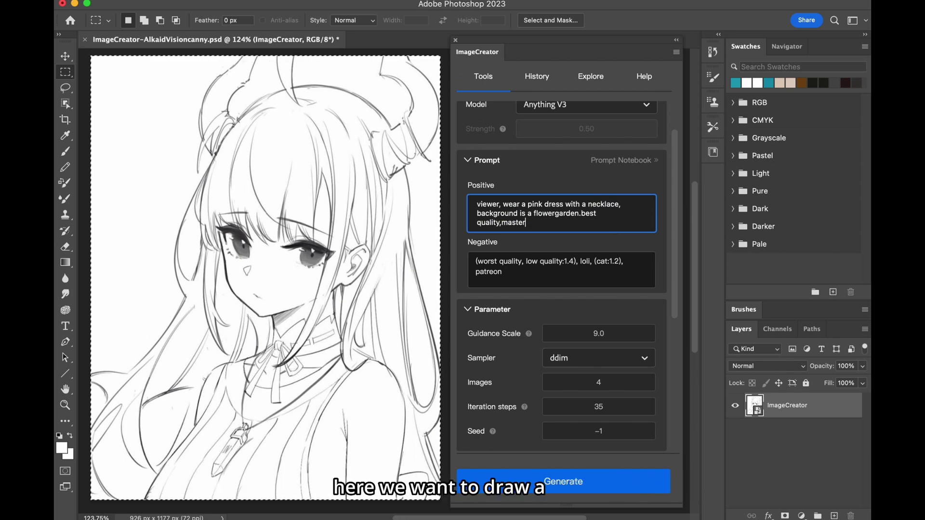
text(piece)
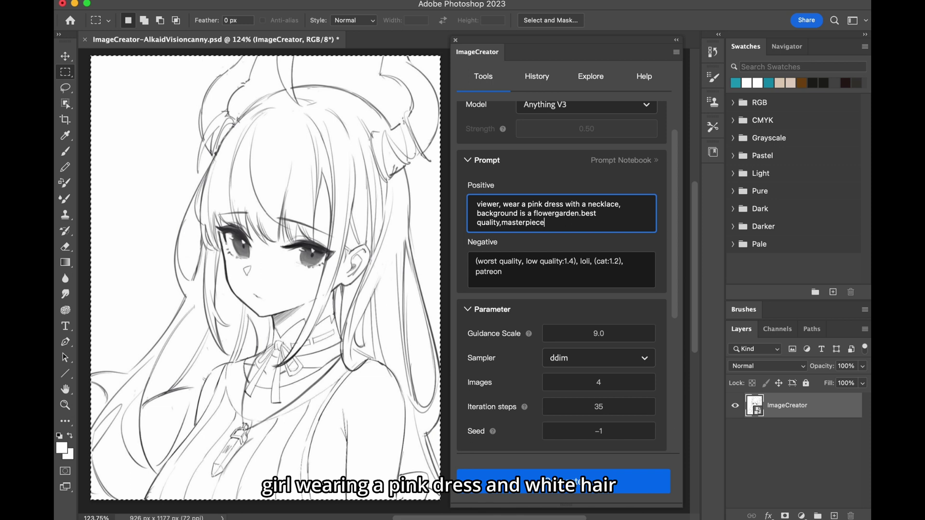
key(Tab)
key(End)
text(,)
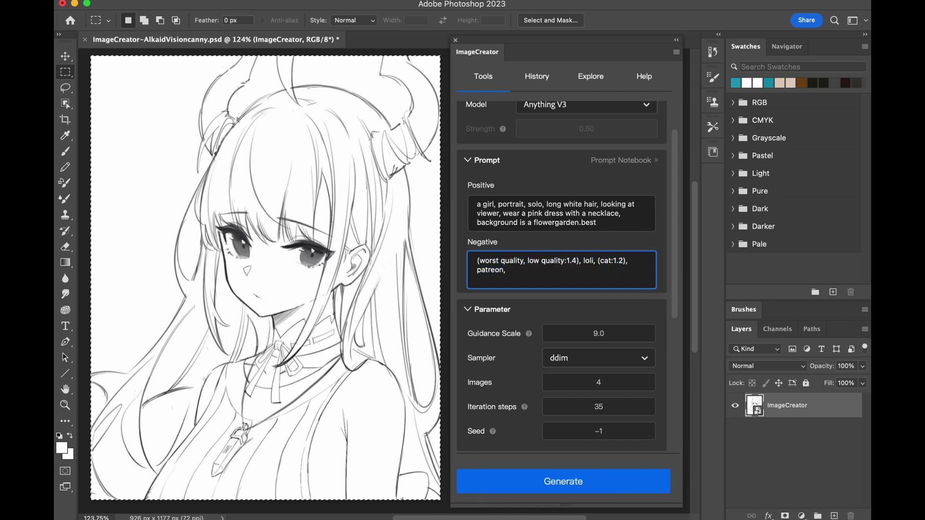
key(BackSpace)
key(BackSpace)
key(BackSpace)
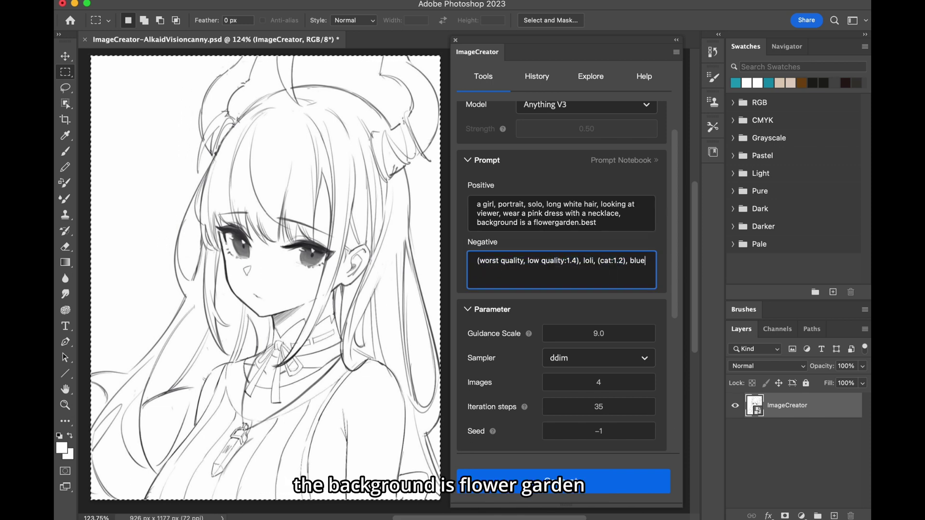
key(BackSpace)
text(rry)
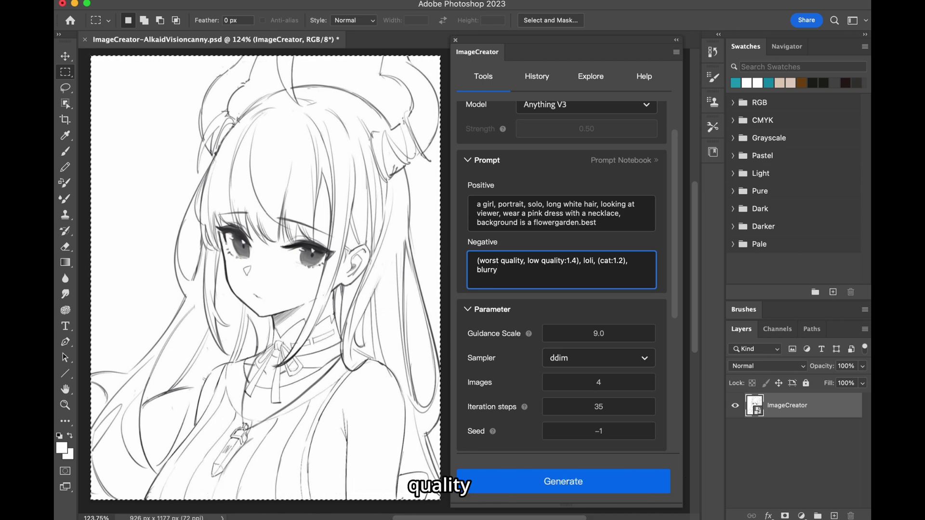
scroll(591, 188, down, 2)
Generate canny-guided images from the white-haired, pink-dress flower-garden prompt.
click(559, 166)
text(quality,masterpiece)
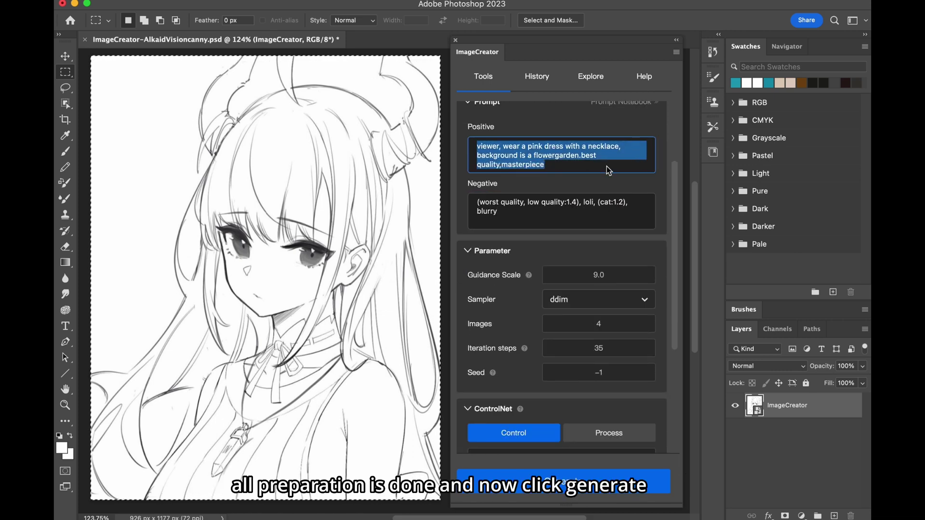
click(559, 169)
scroll(649, 189, down, 4)
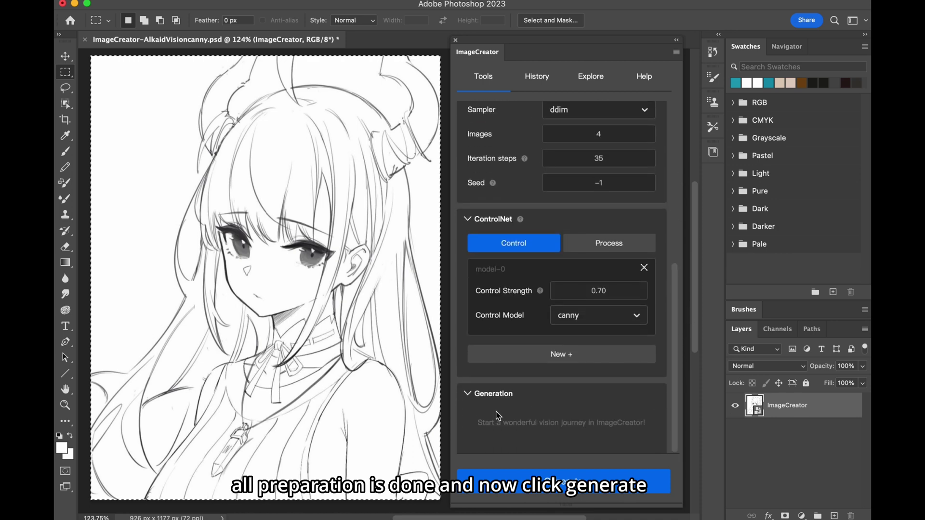
click(529, 480)
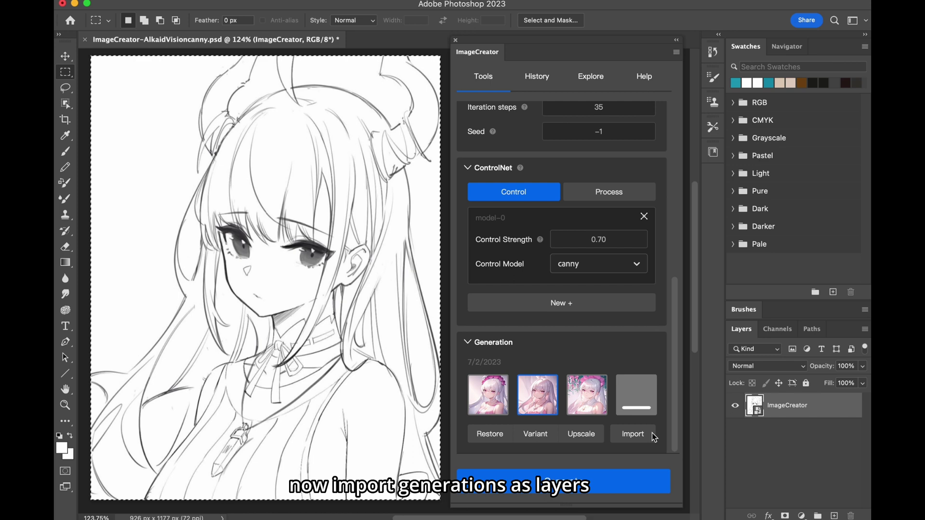
Import the first, third and fourth generated white-haired girl images as layers.
click(651, 433)
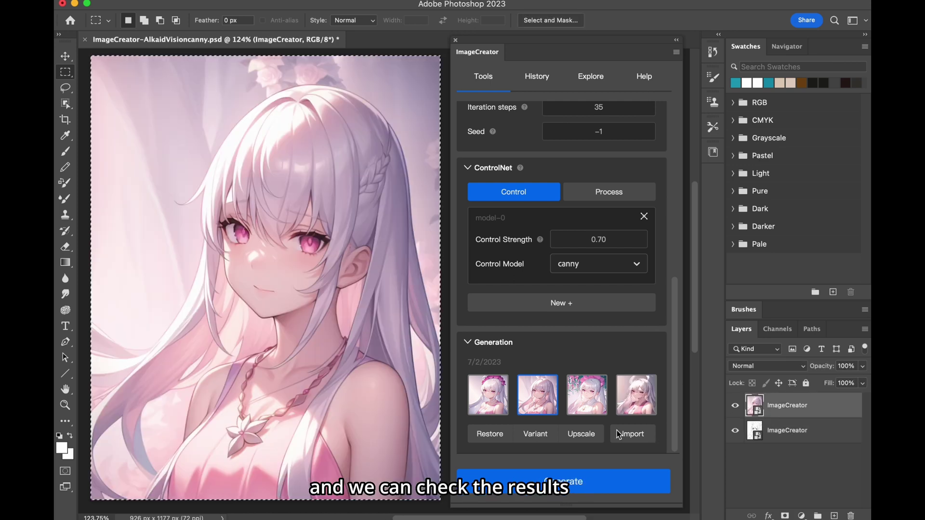
click(488, 395)
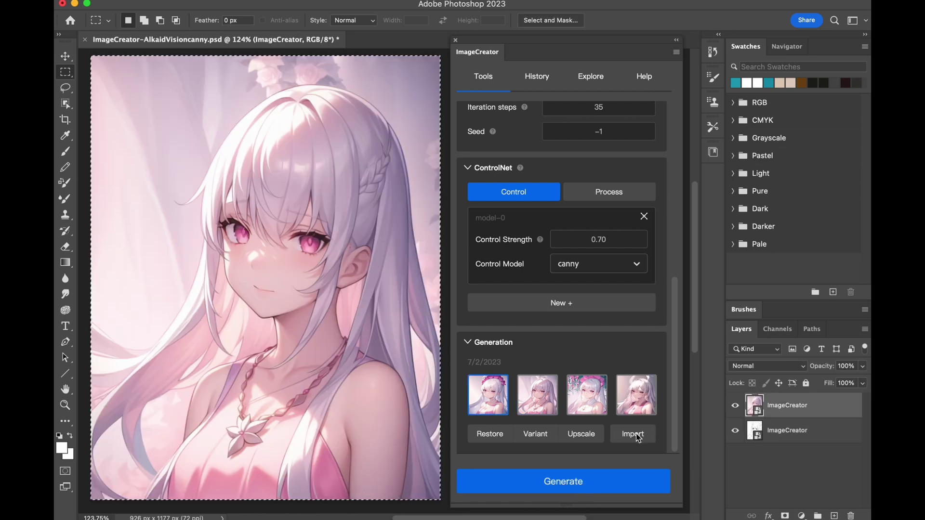
click(637, 436)
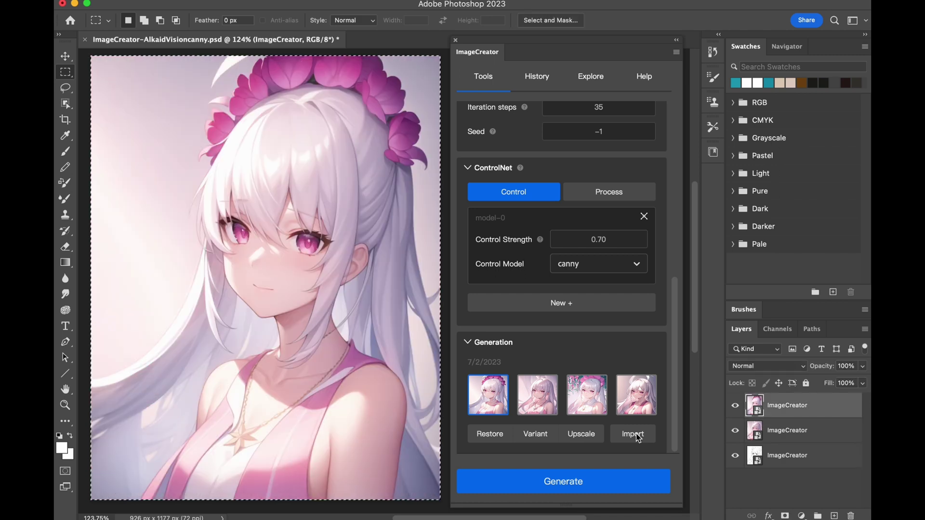
click(548, 401)
click(583, 401)
click(634, 435)
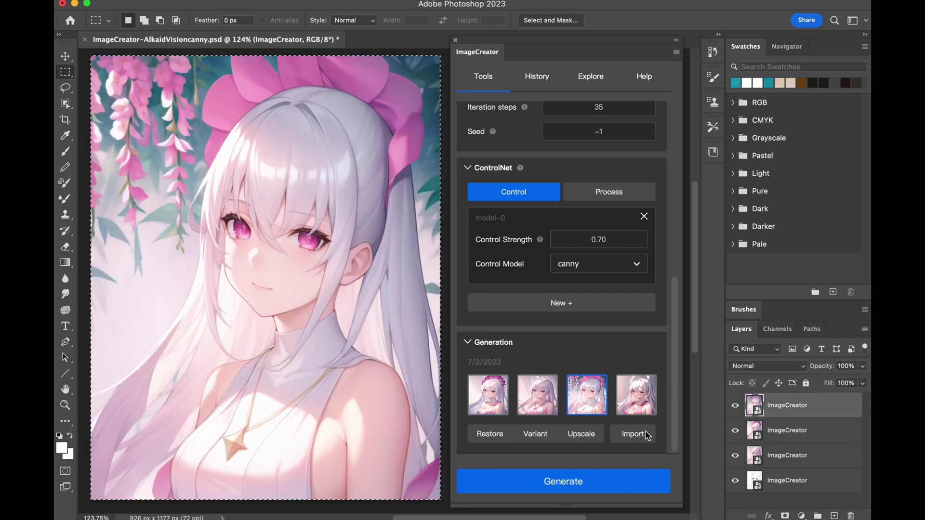
click(645, 408)
click(644, 435)
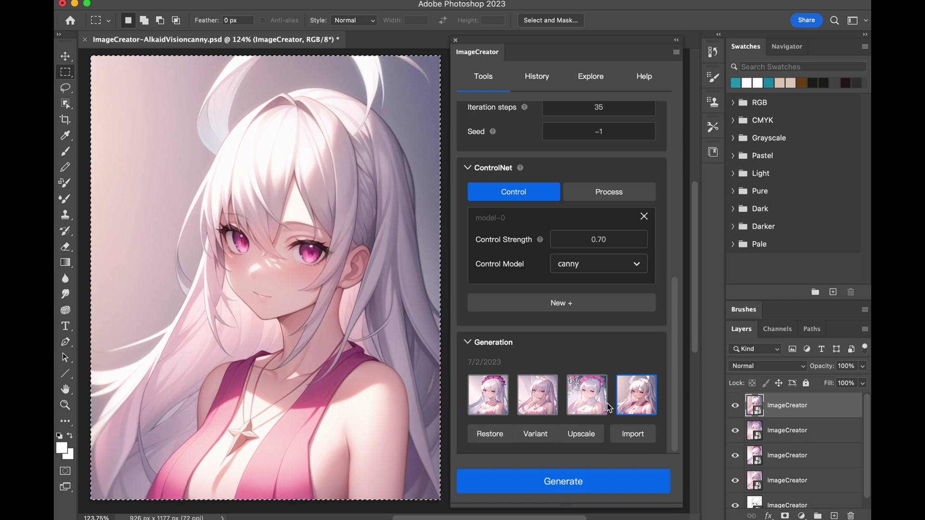
Hide the top layer to show the flower-garden version, then select 'long white hair' in the prompt.
click(735, 406)
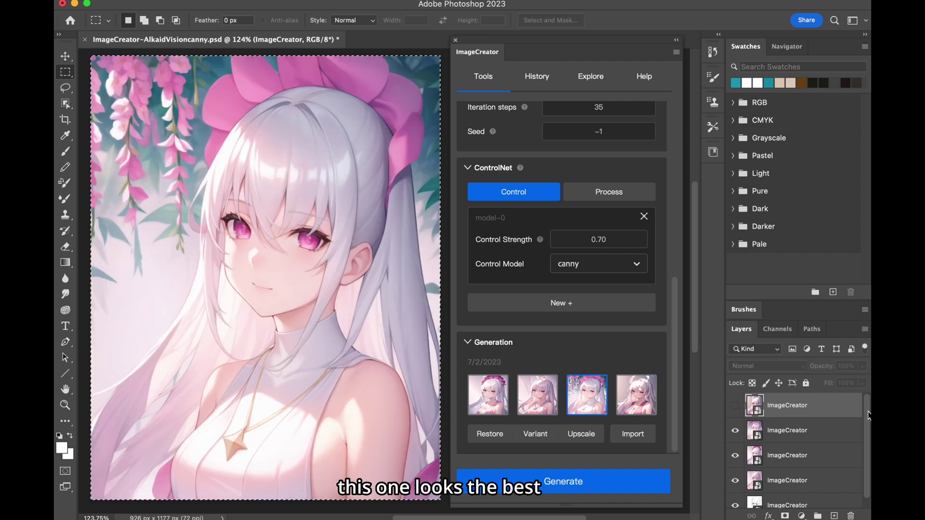
scroll(732, 482, down, 1)
scroll(736, 481, up, 1)
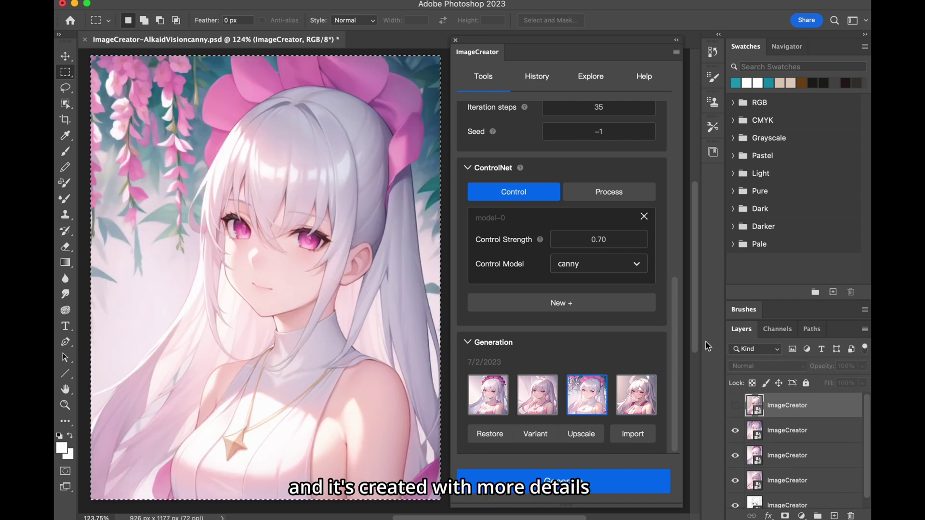
drag(674, 342, 672, 157)
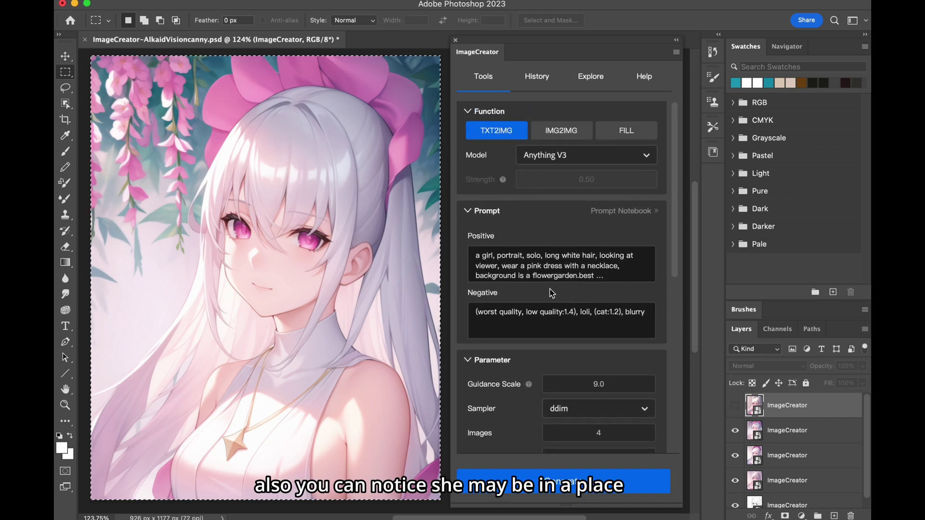
triple_click(528, 261)
click(529, 262)
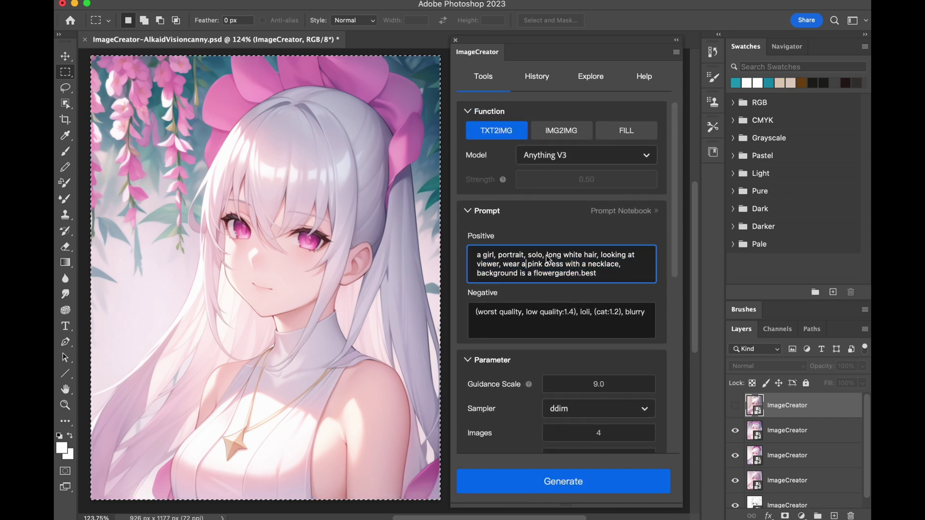
drag(547, 255, 605, 255)
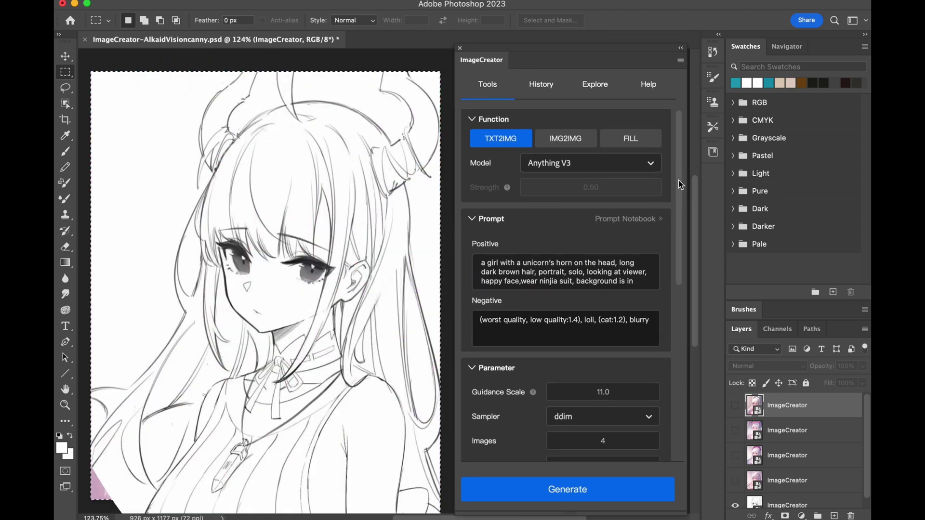
Revise the positive prompt to a unicorn-horned, dark-brown-haired girl in a ninja suit.
triple_click(501, 267)
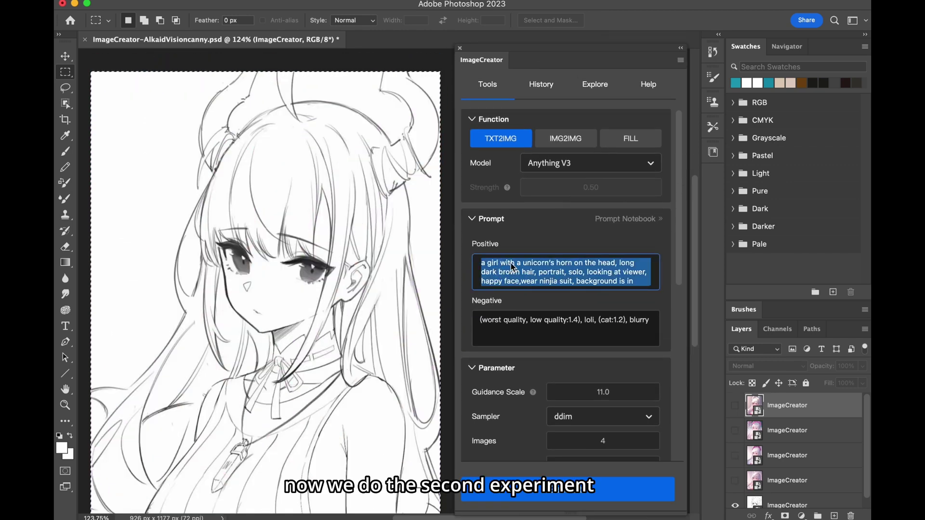
drag(510, 262, 581, 265)
triple_click(636, 267)
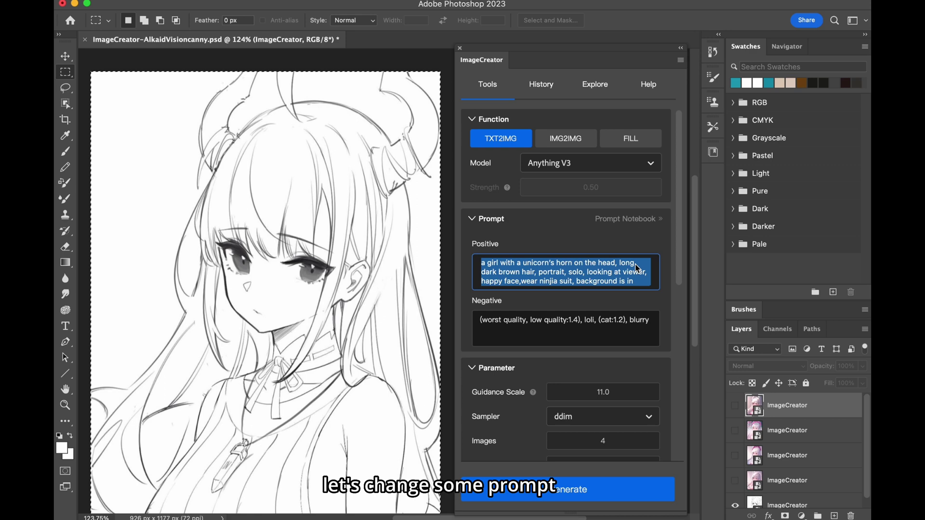
click(634, 264)
scroll(627, 270, down, 1)
triple_click(586, 279)
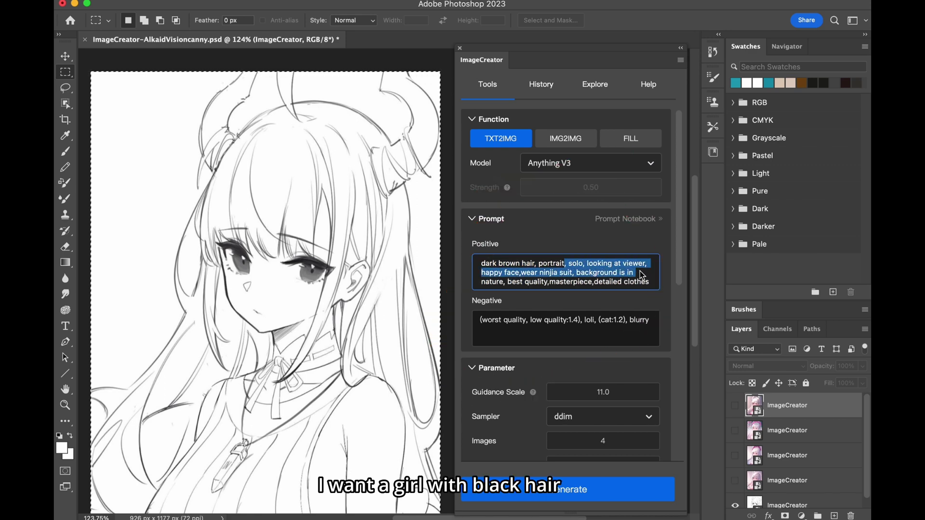
click(585, 281)
drag(510, 284, 650, 287)
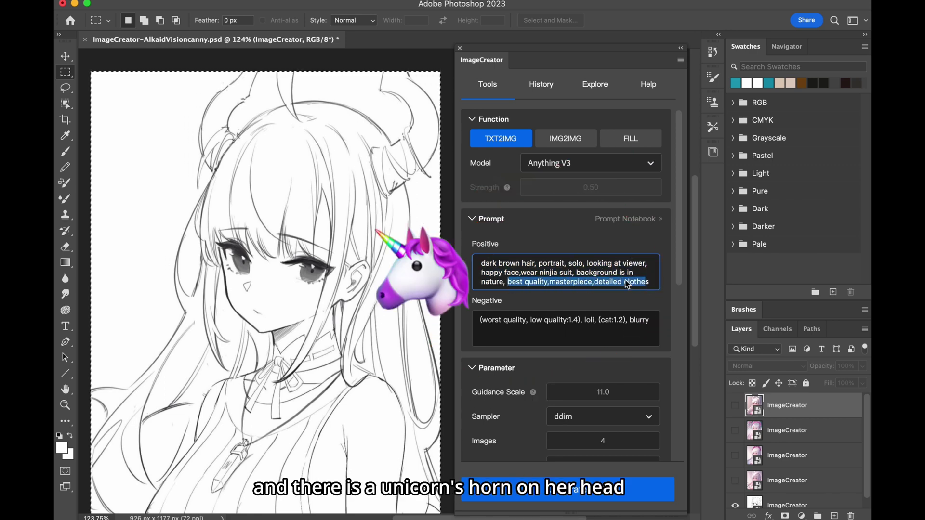
click(626, 281)
drag(681, 253, 678, 295)
Set Iteration steps to 35 and canny Control Strength to 0.30.
click(614, 379)
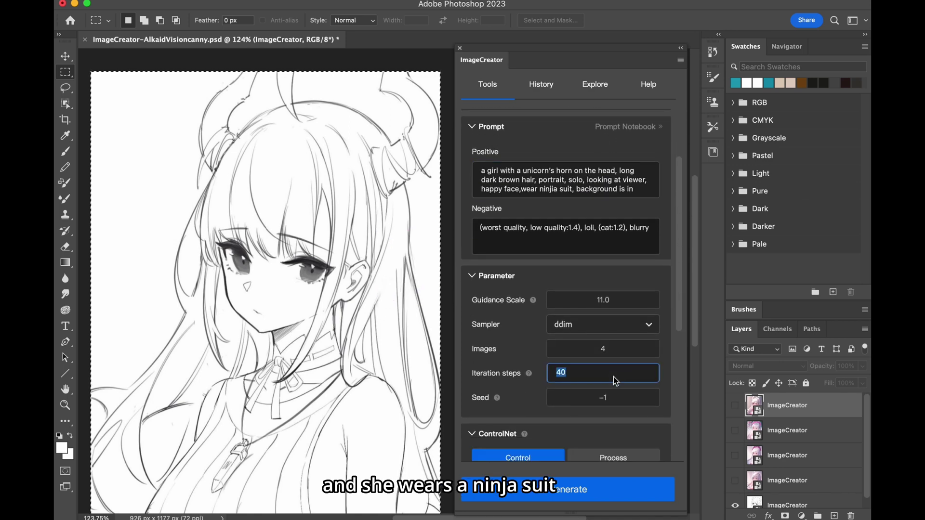
text(35)
key(Return)
scroll(674, 327, down, 5)
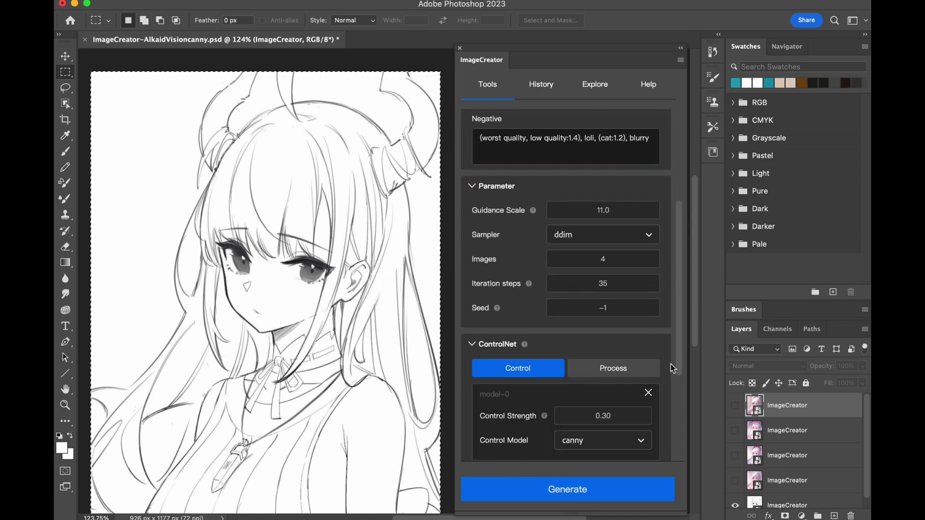
click(614, 405)
text(0.30)
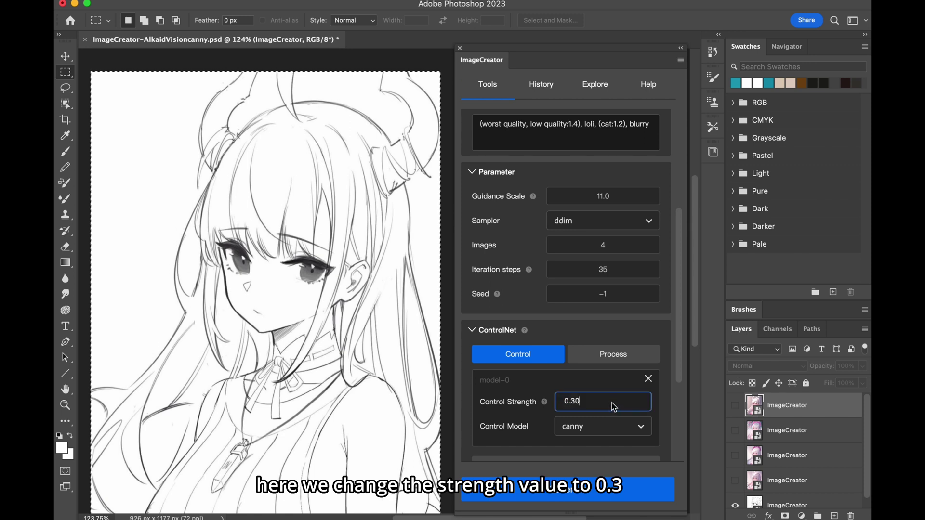
key(Return)
scroll(603, 496, down, 3)
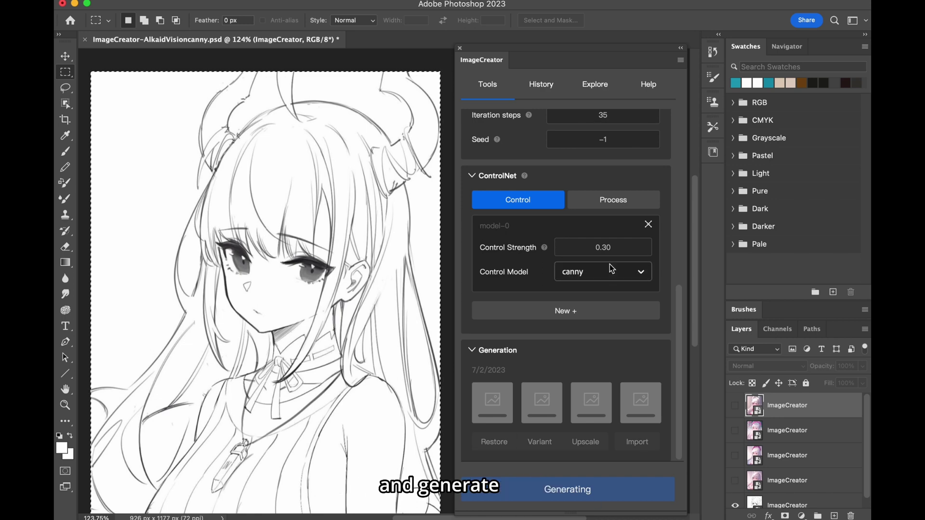
Show the canny result and import the generated ninja-suit images as layers.
click(629, 206)
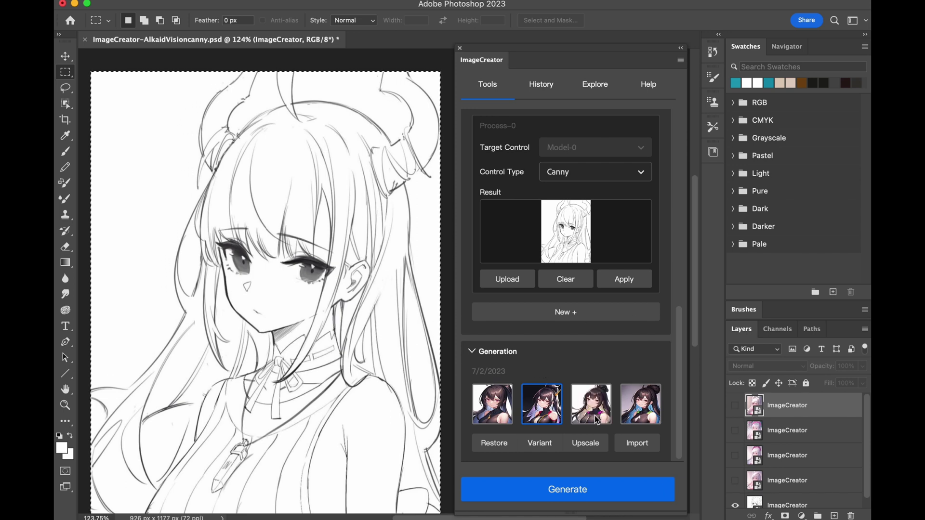
click(635, 447)
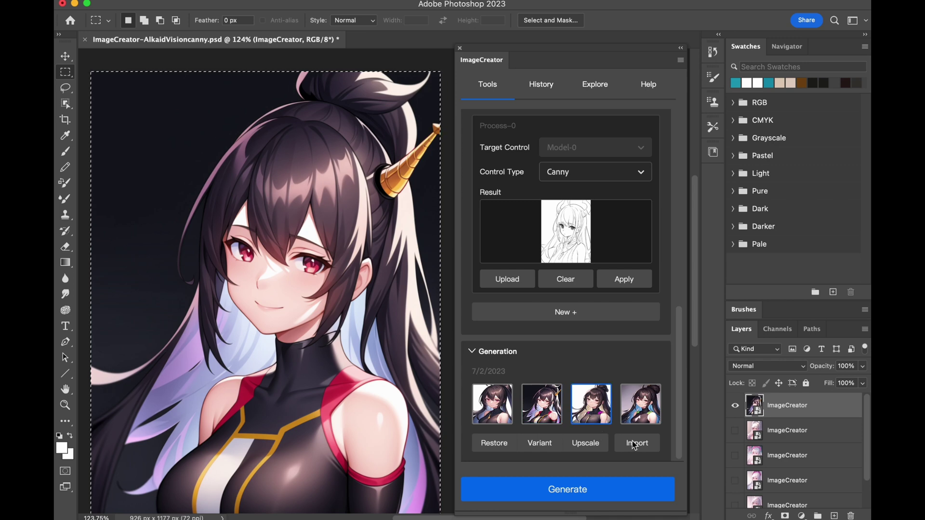
click(635, 444)
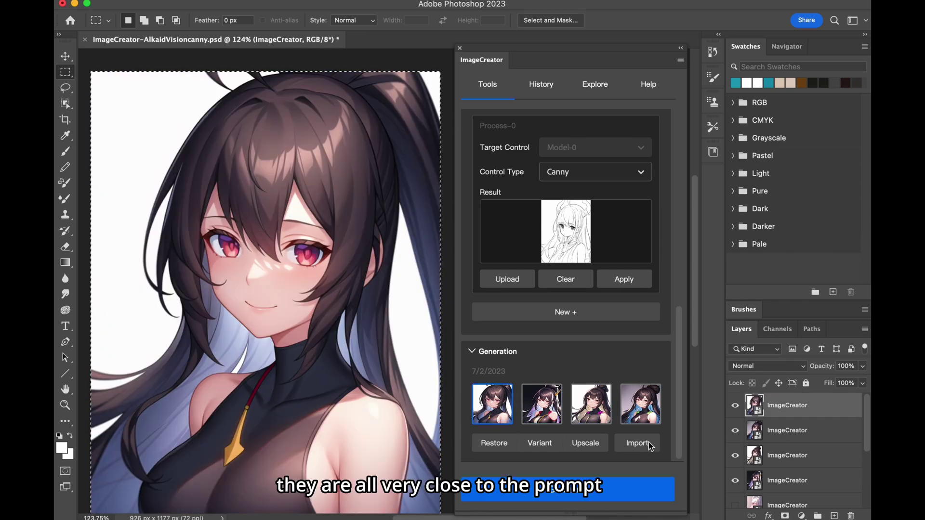
Hide the top three layers so the gold-horned unicorn version shows.
click(735, 405)
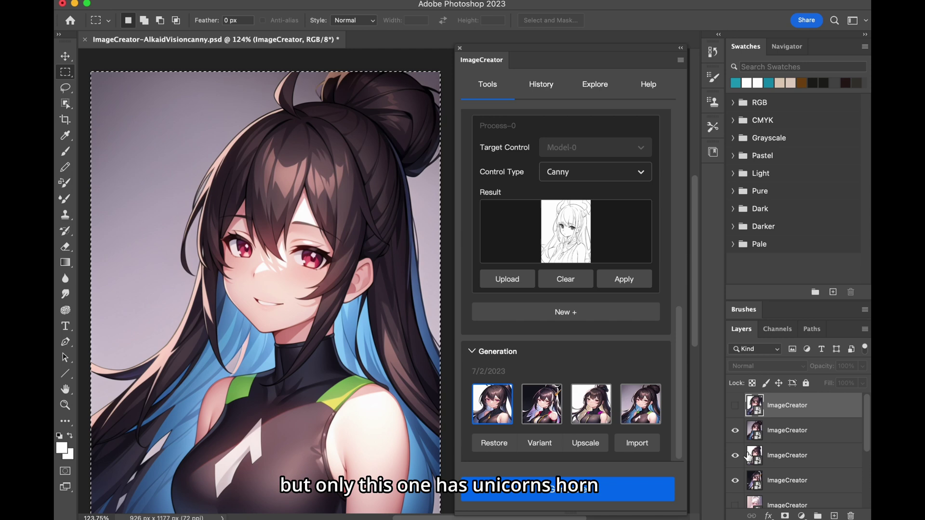
click(735, 430)
click(735, 455)
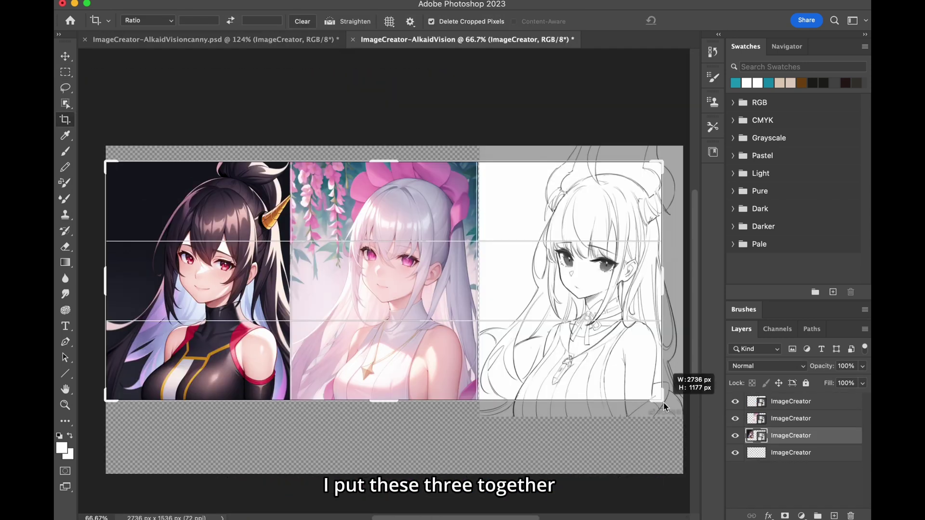
Extend the crop to the right to make the canvas 2838 × 1177 px and commit it.
drag(663, 403, 673, 407)
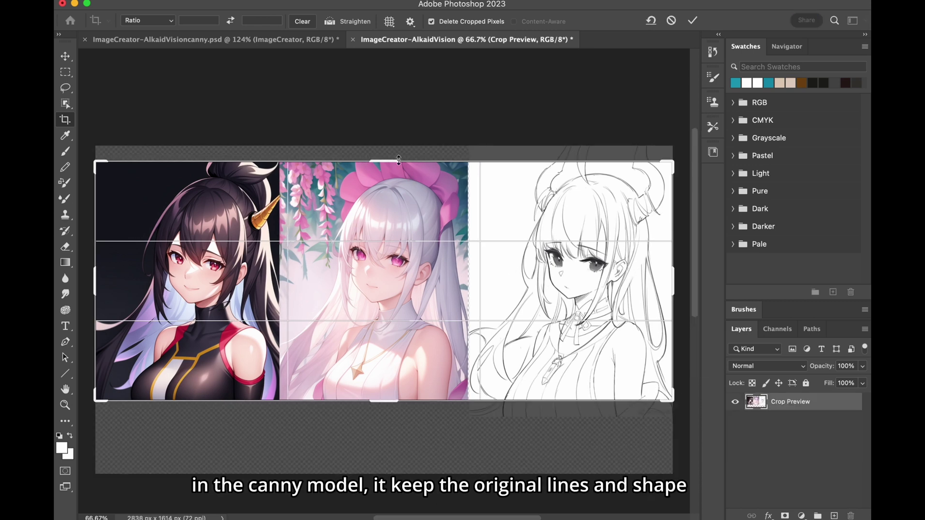
key(Return)
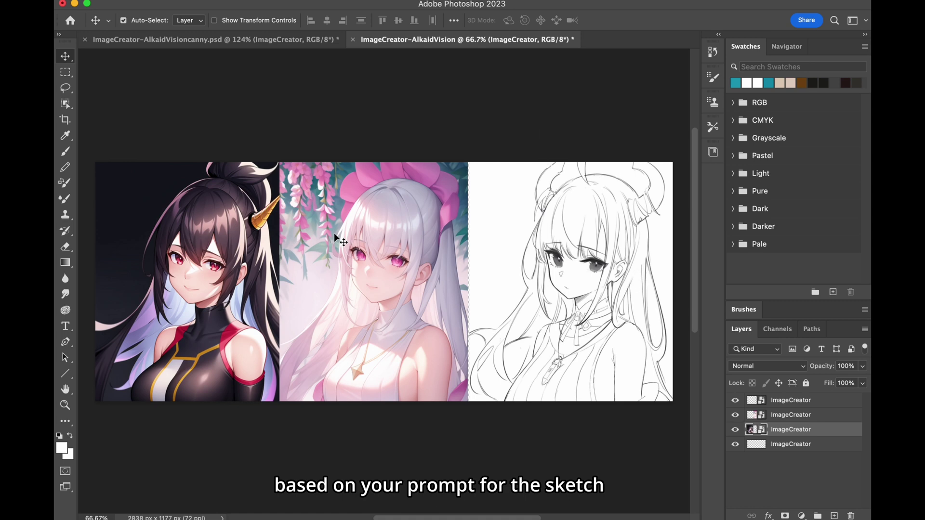
scroll(340, 239, up, 2)
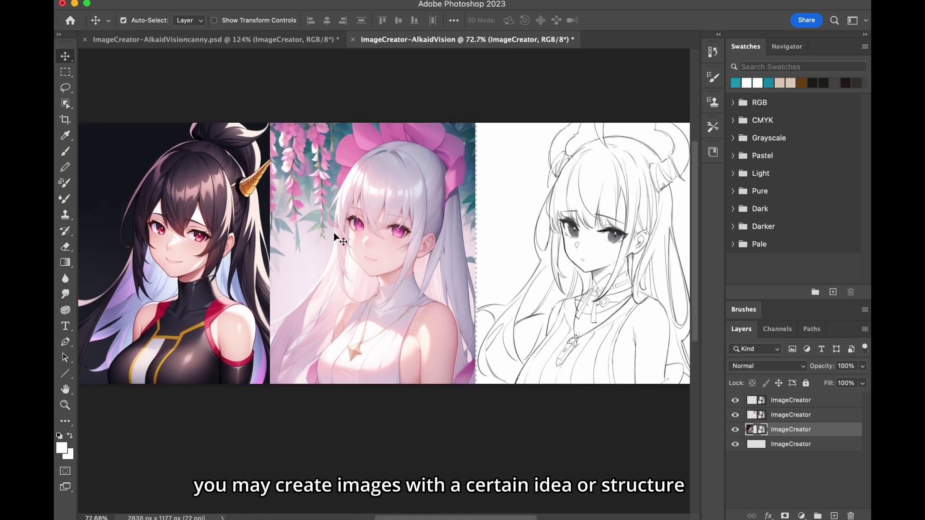
scroll(339, 240, left, 2)
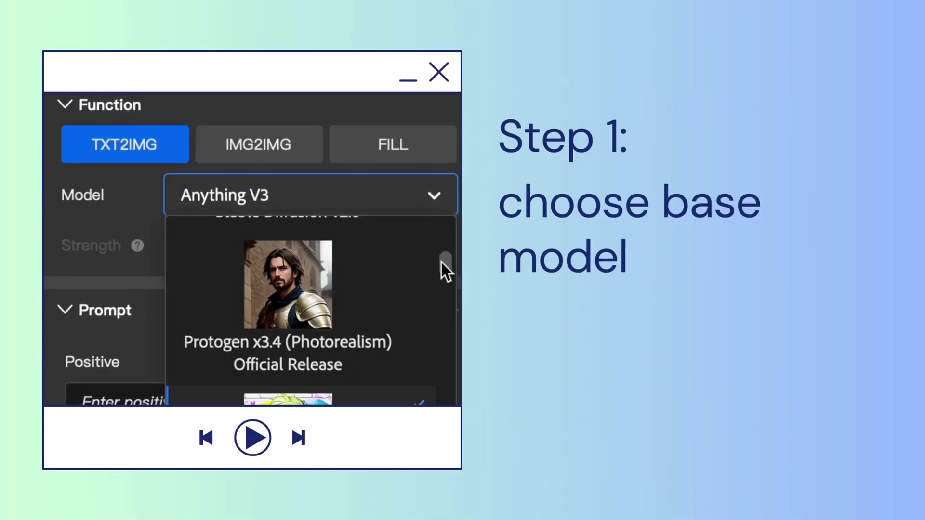
Page through the recap slides from 'Review all steps again!' to Step 5.
scroll(440, 268, down, 3)
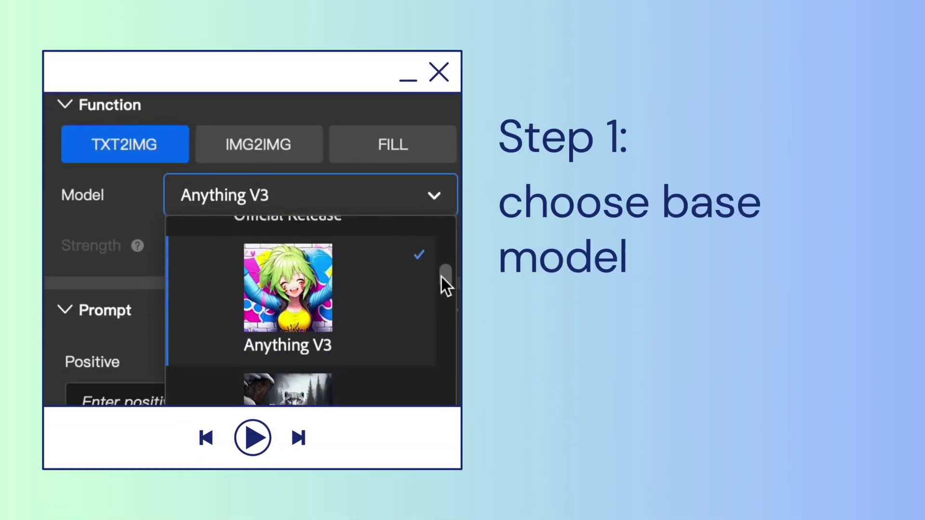
click(407, 284)
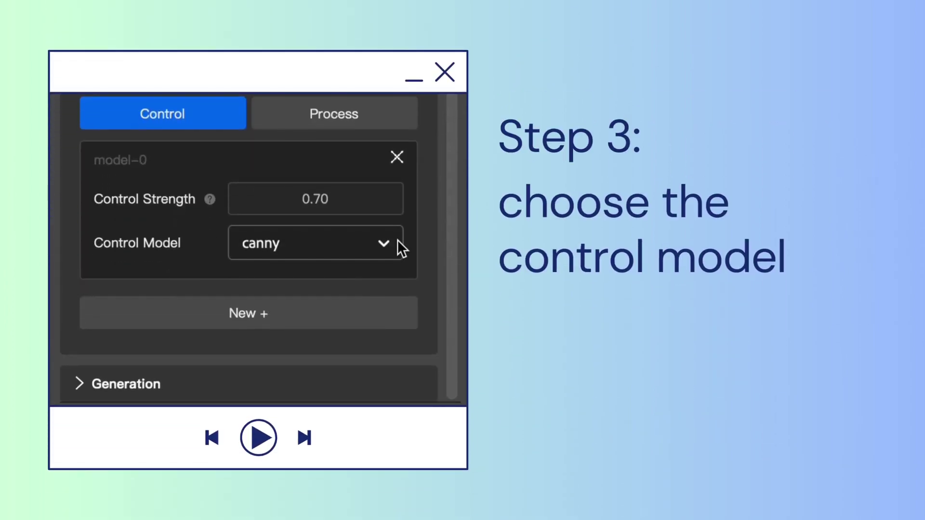
click(384, 244)
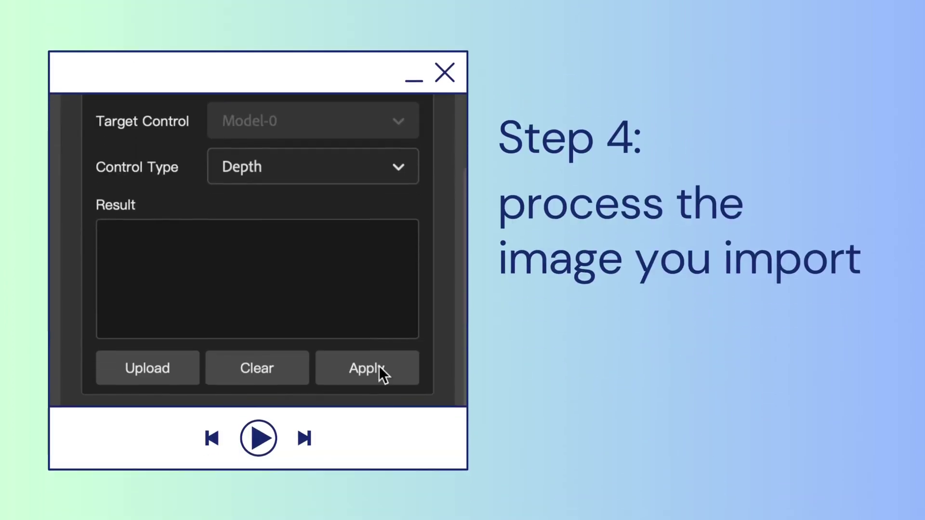
click(379, 371)
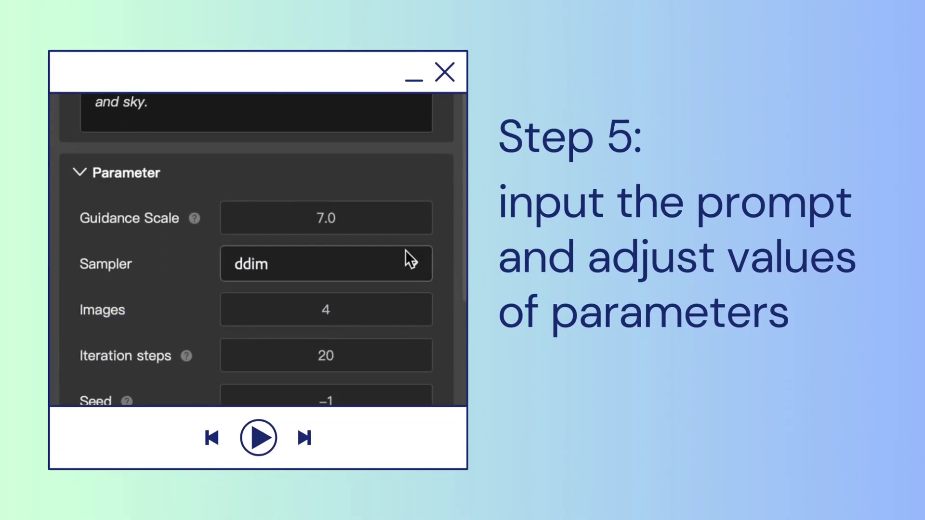
click(367, 221)
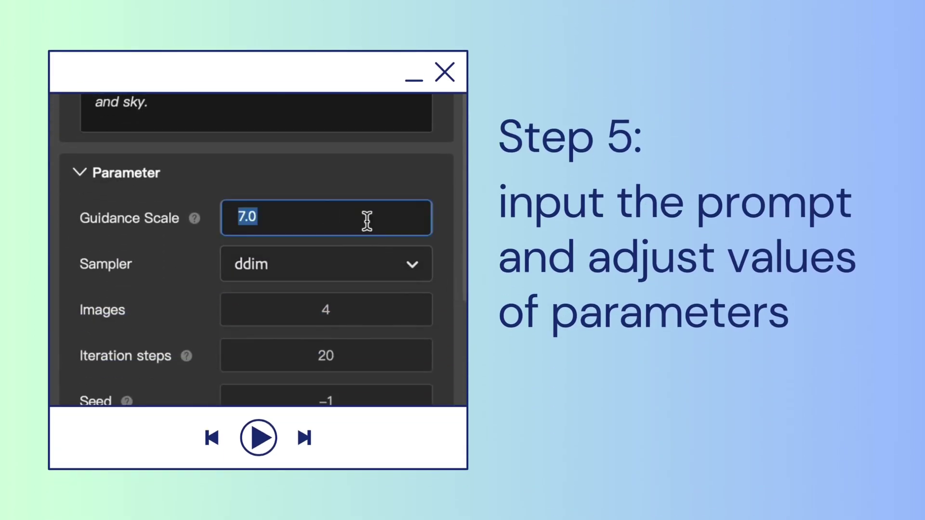